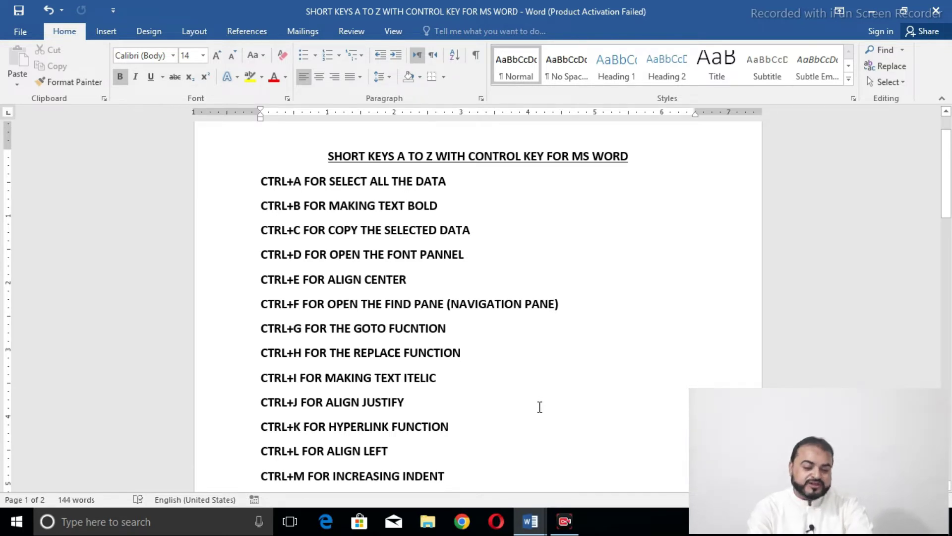
Read through the list of Control-key shortcuts from A to Z and return to its beginning.
drag(947, 217, 947, 273)
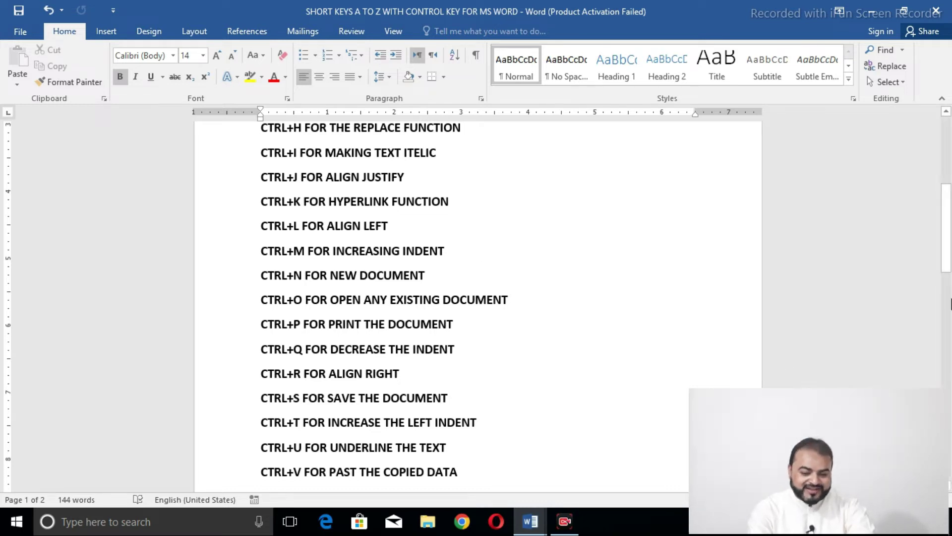
drag(946, 268, 949, 294)
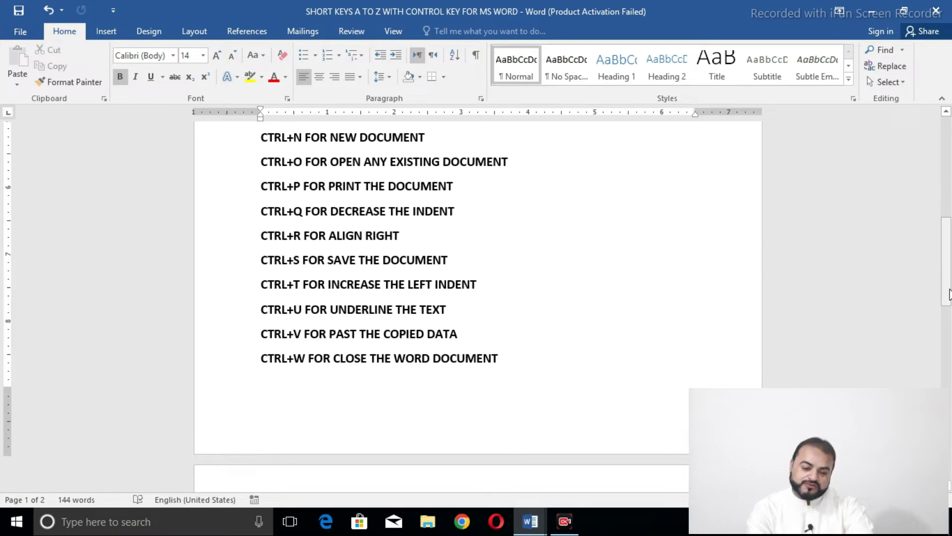
drag(949, 293, 951, 327)
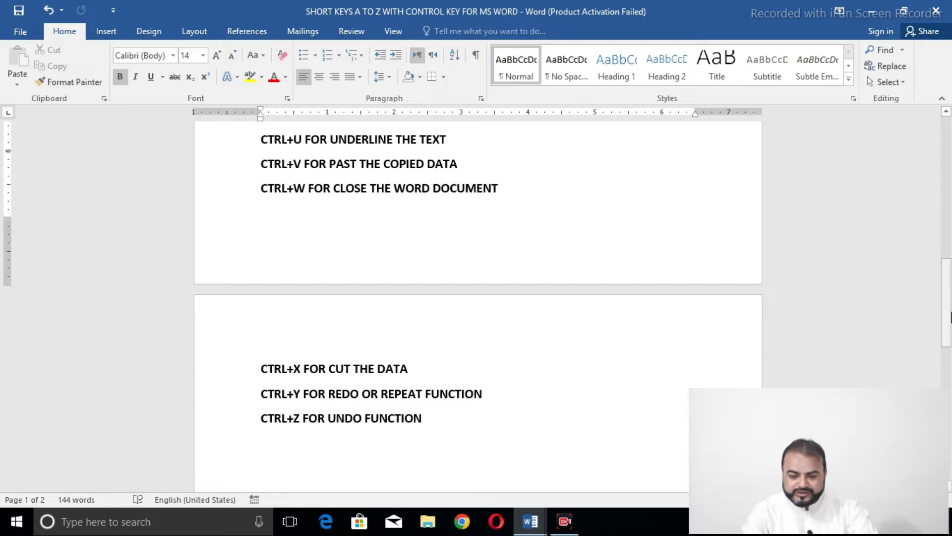
drag(949, 313, 949, 142)
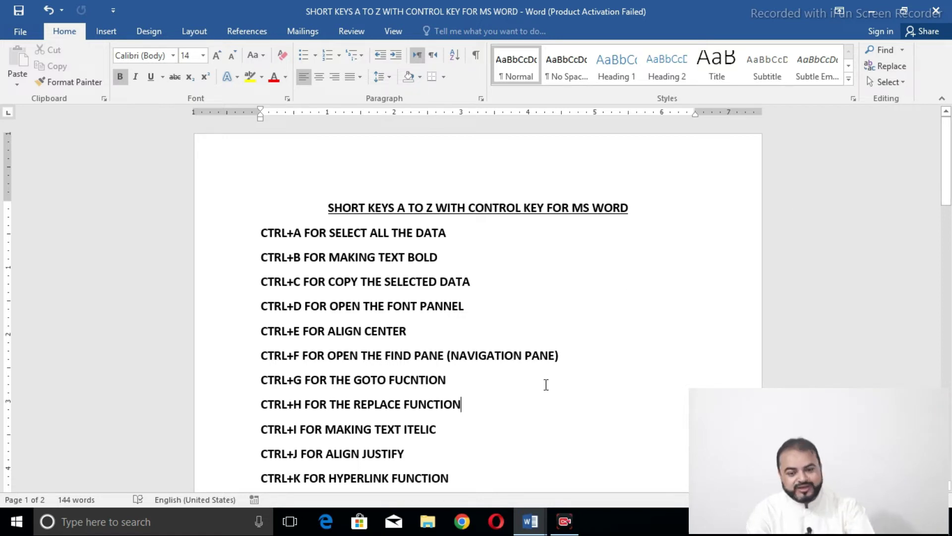
Switch to the "class 1 - Copy" document, make all its text bold and copy it.
mouse_move(529, 526)
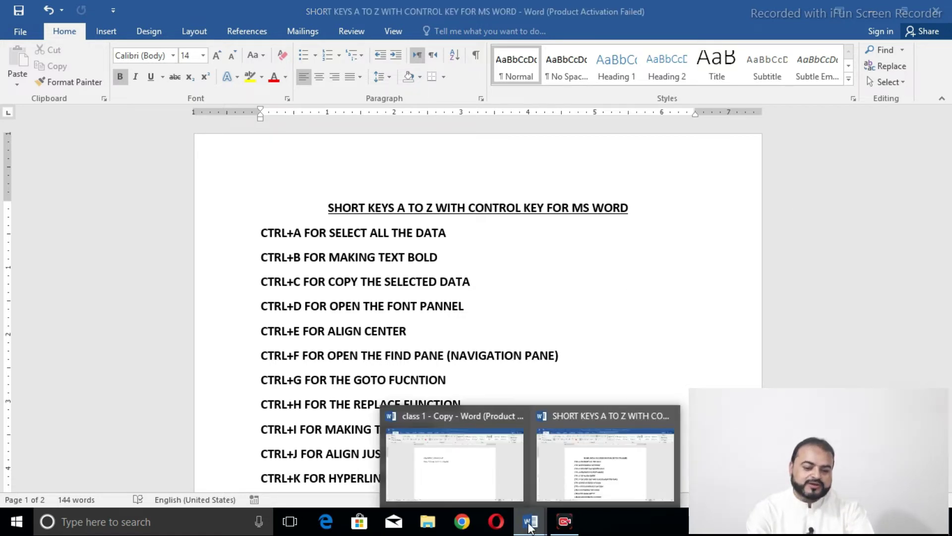
click(517, 496)
key(ctrl+a)
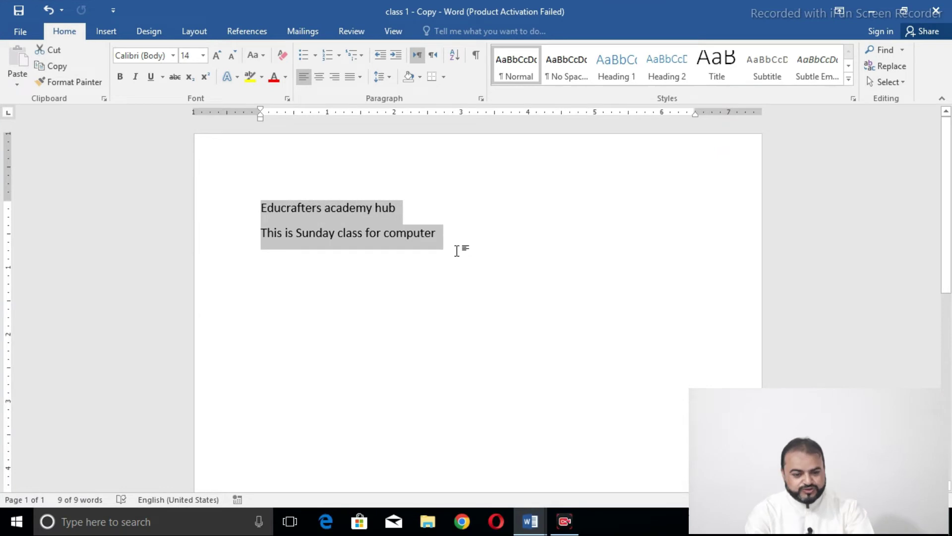
click(456, 253)
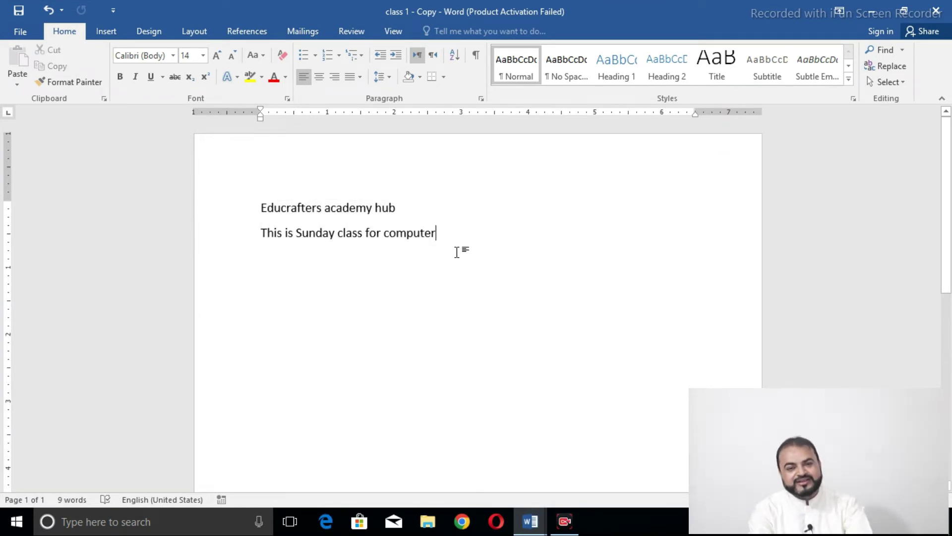
key(ctrl+a)
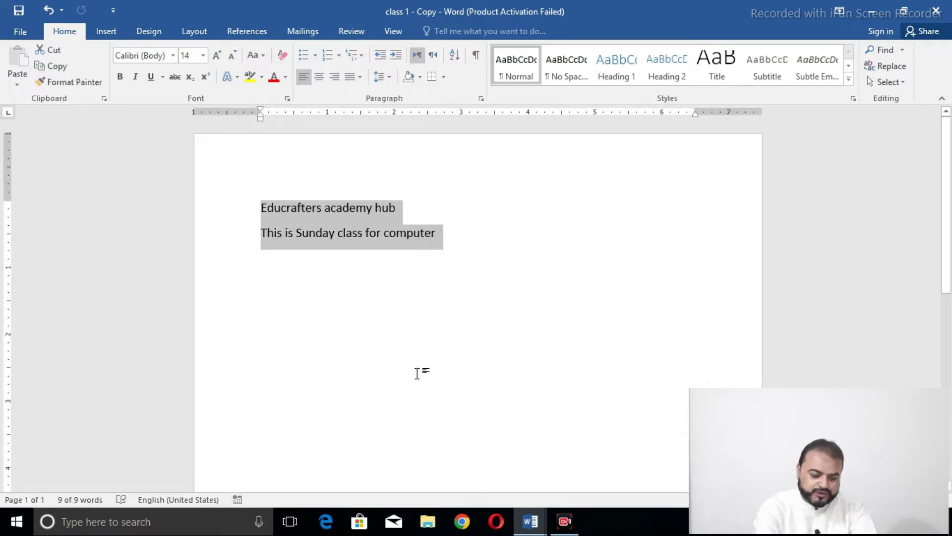
key(ctrl+b)
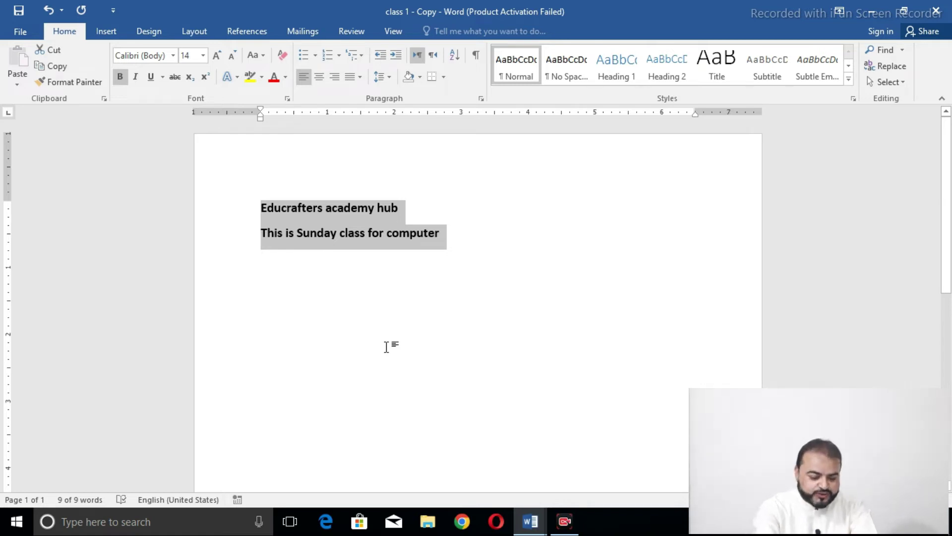
key(ctrl+c)
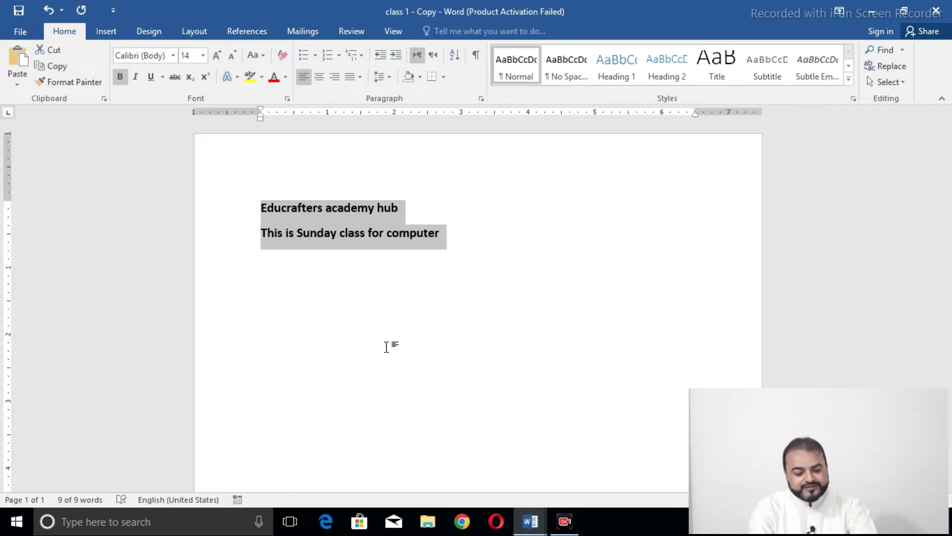
View the font settings for the selected text without changing them, and check the next entry in the shortcut list document.
key(ctrl+d)
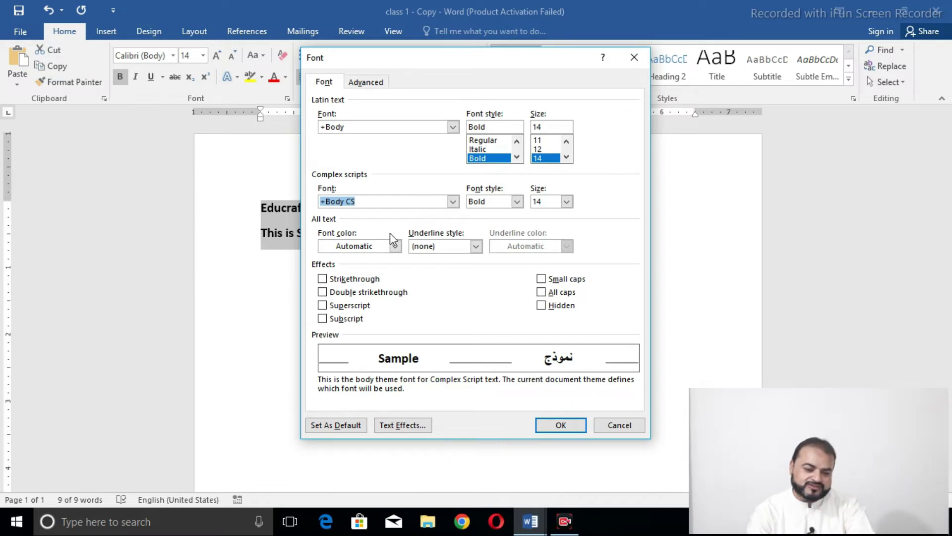
click(618, 431)
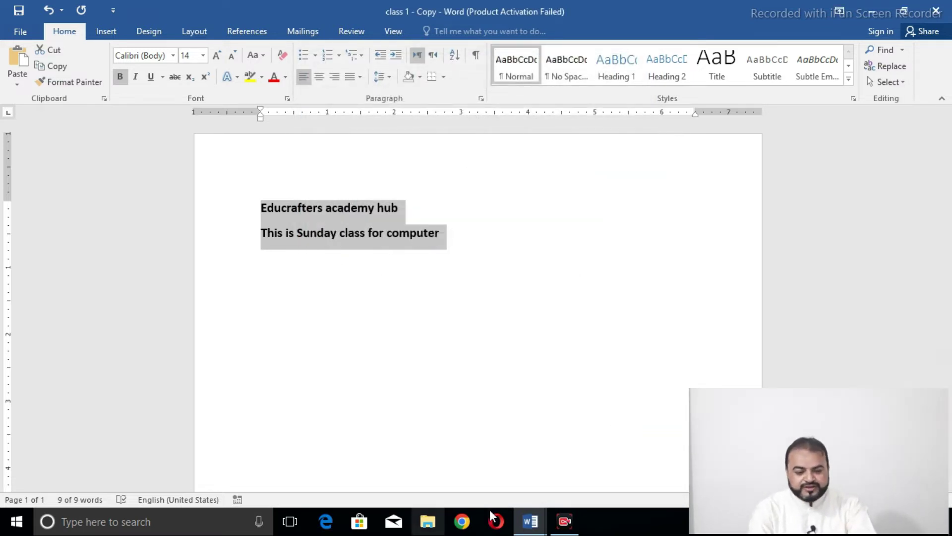
mouse_move(544, 534)
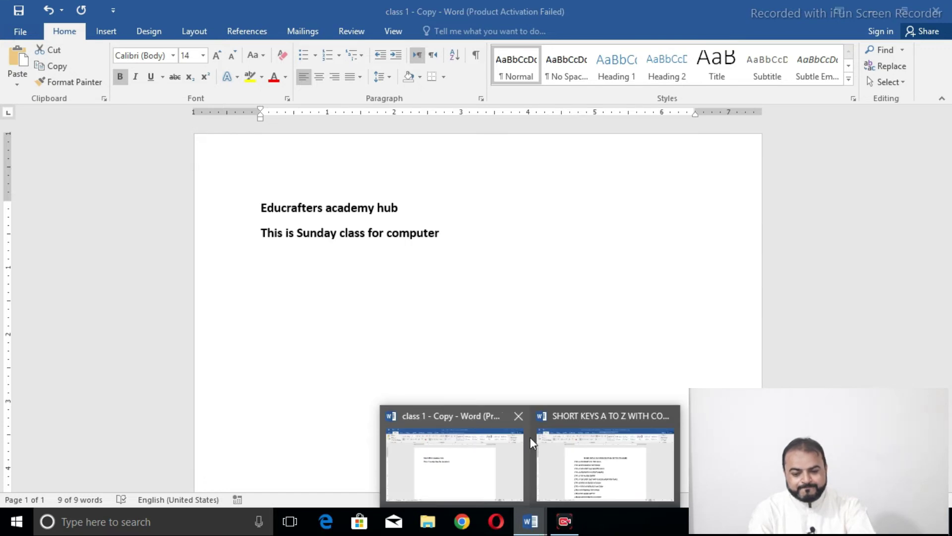
click(582, 487)
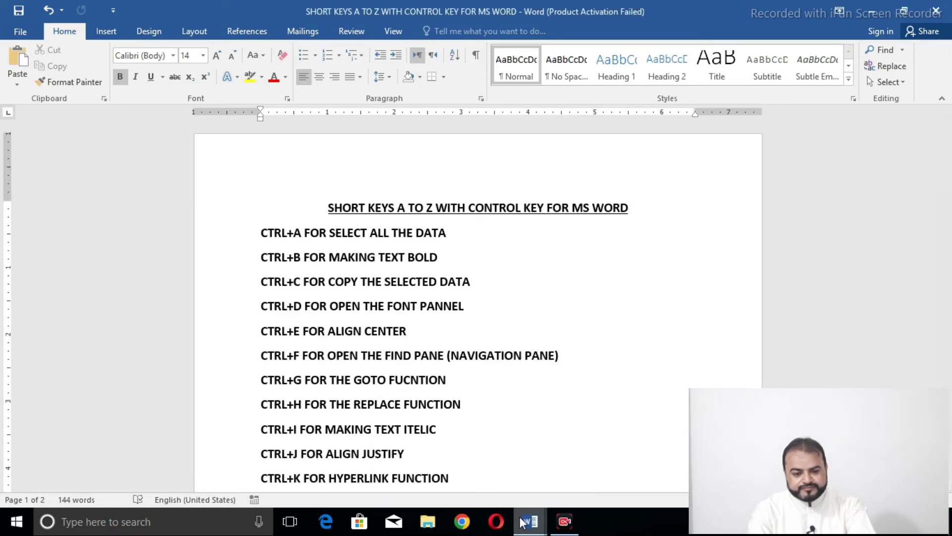
Return to the "class 1 - Copy" document and center all its text.
mouse_move(536, 527)
click(491, 477)
key(ctrl+a)
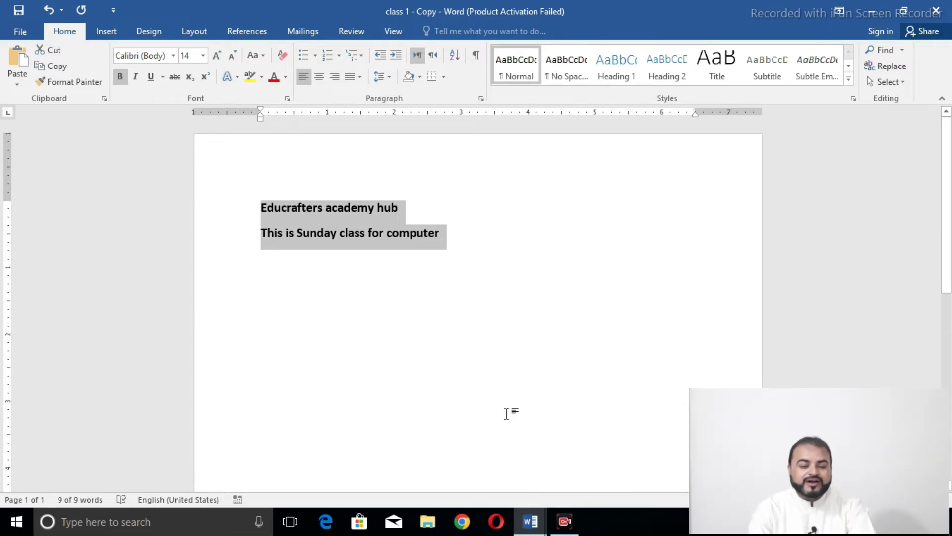
key(ctrl+e)
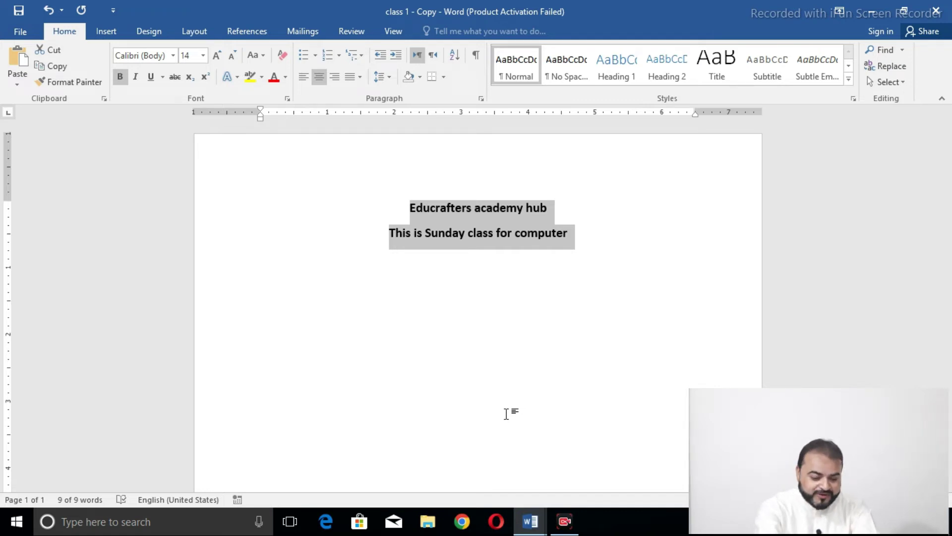
Open and close the Navigation search pane, the Go To options and the Replace options in turn.
key(ctrl+f)
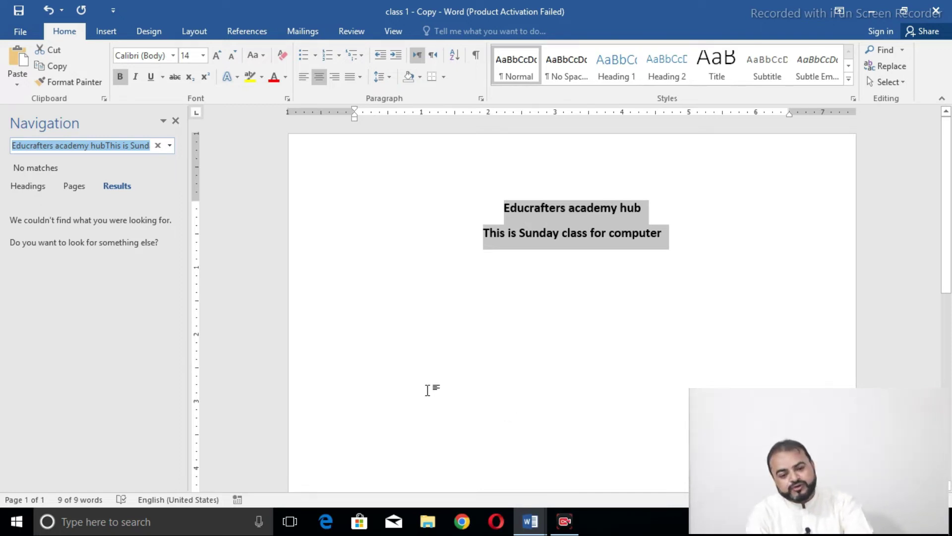
click(177, 120)
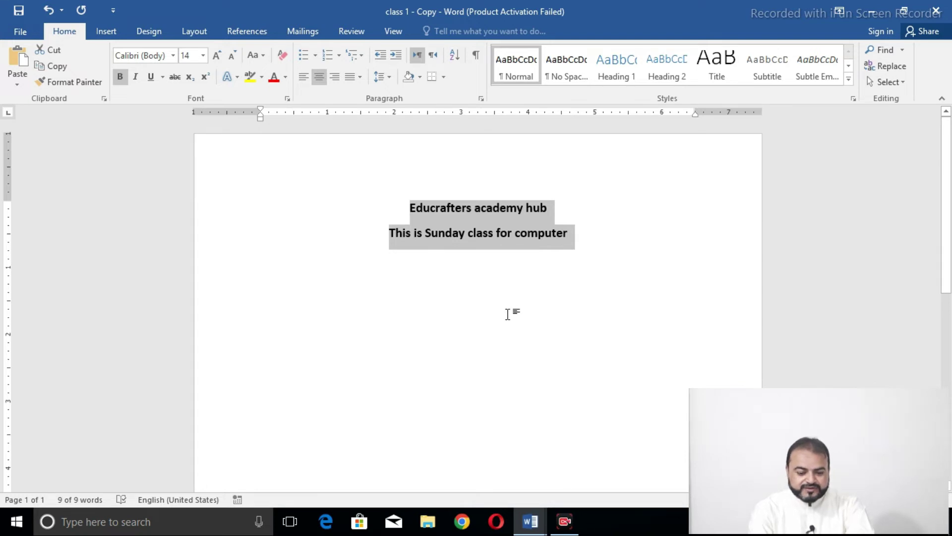
key(ctrl+g)
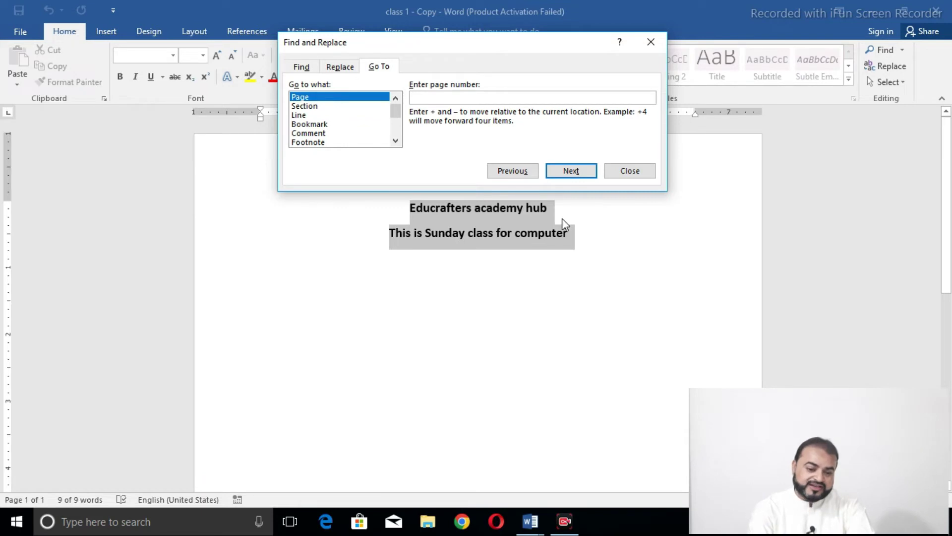
click(621, 178)
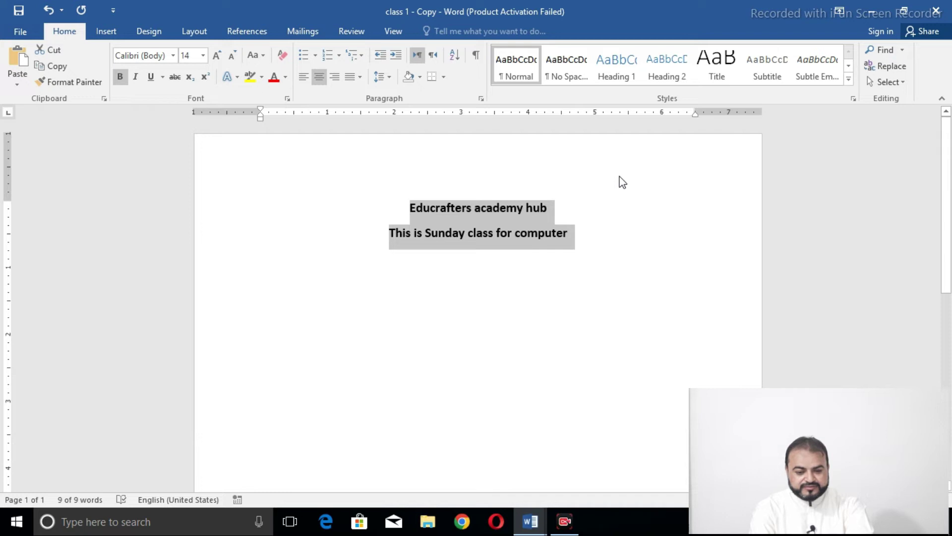
key(ctrl+h)
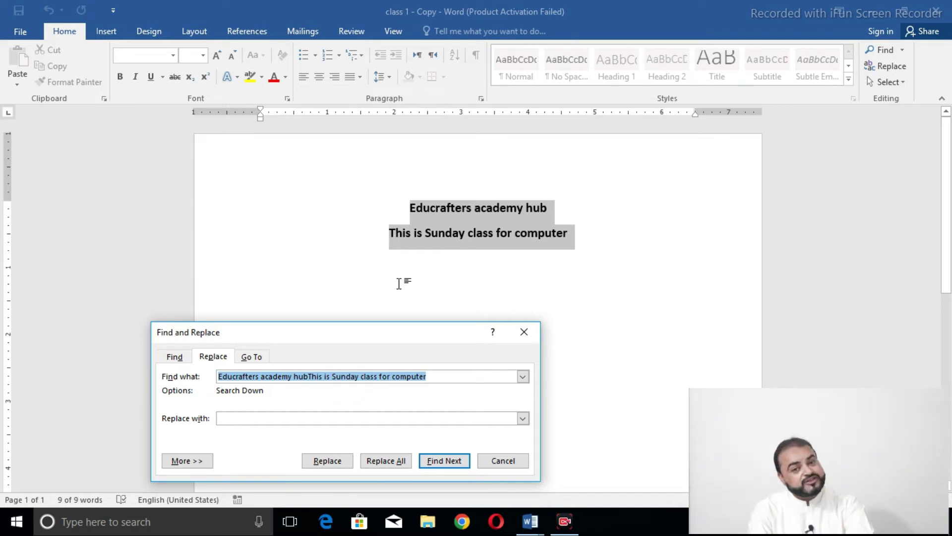
click(493, 461)
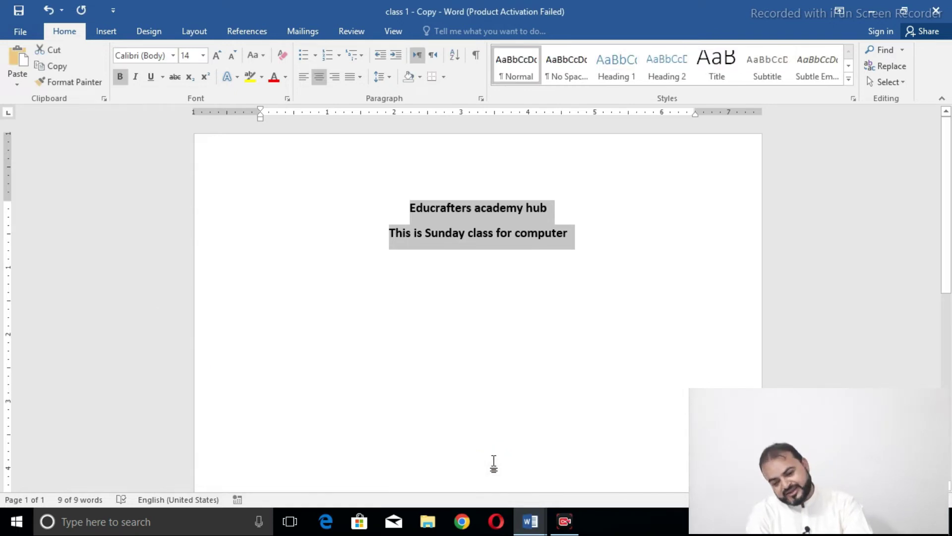
Italicize both selected lines and justify them.
key(ctrl+i)
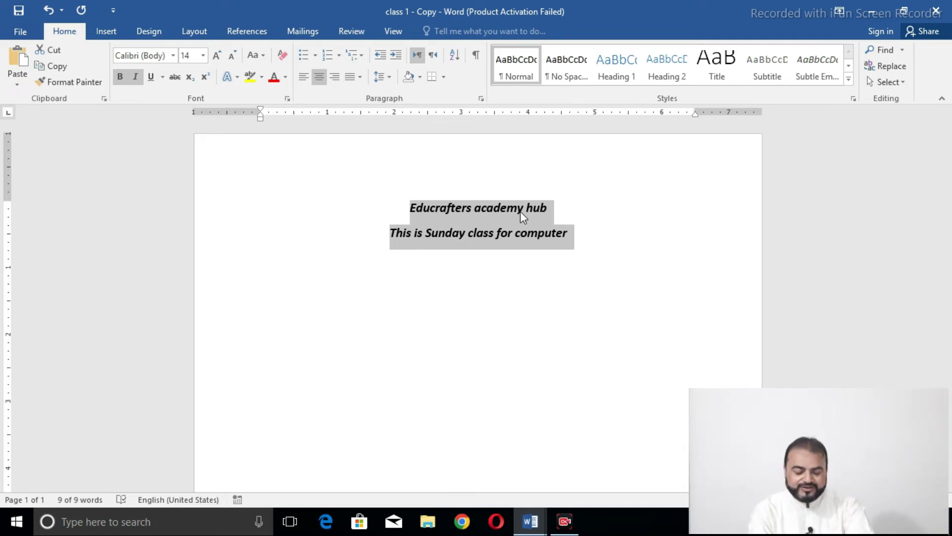
key(ctrl+l)
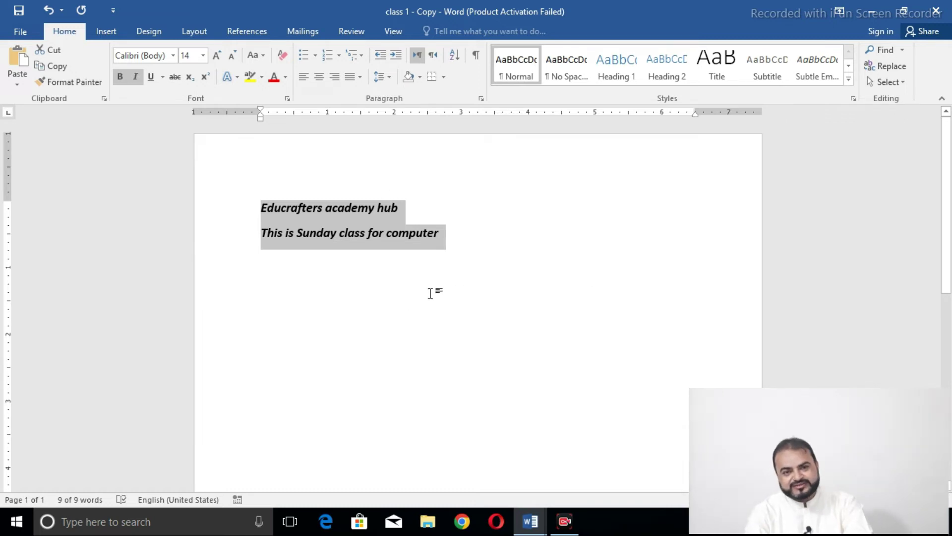
click(350, 79)
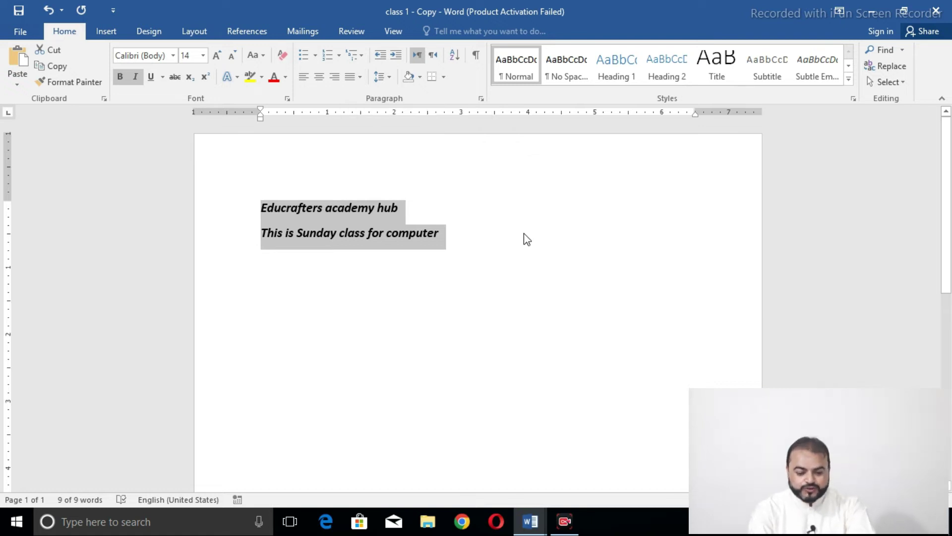
View and dismiss the Insert Hyperlink settings, and try right alignment on both lines before aligning them left.
key(ctrl+k)
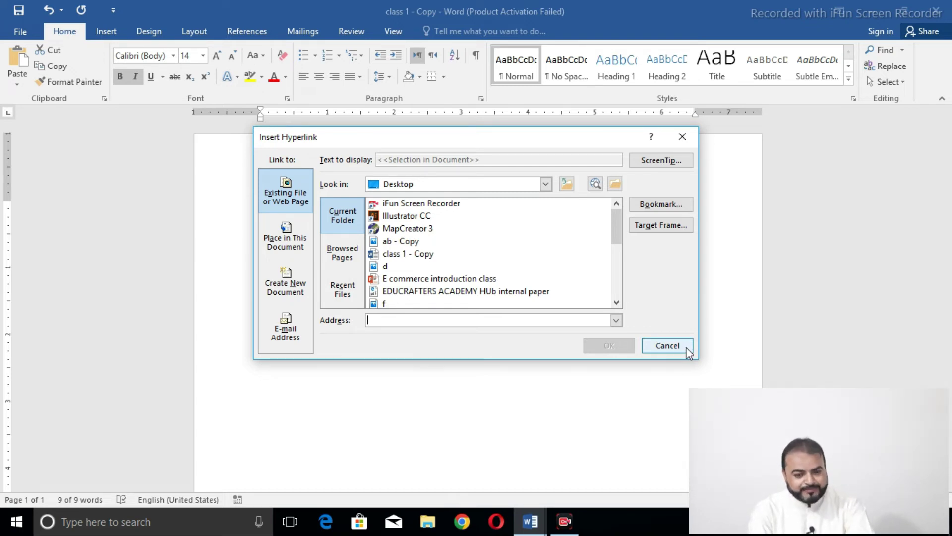
click(668, 345)
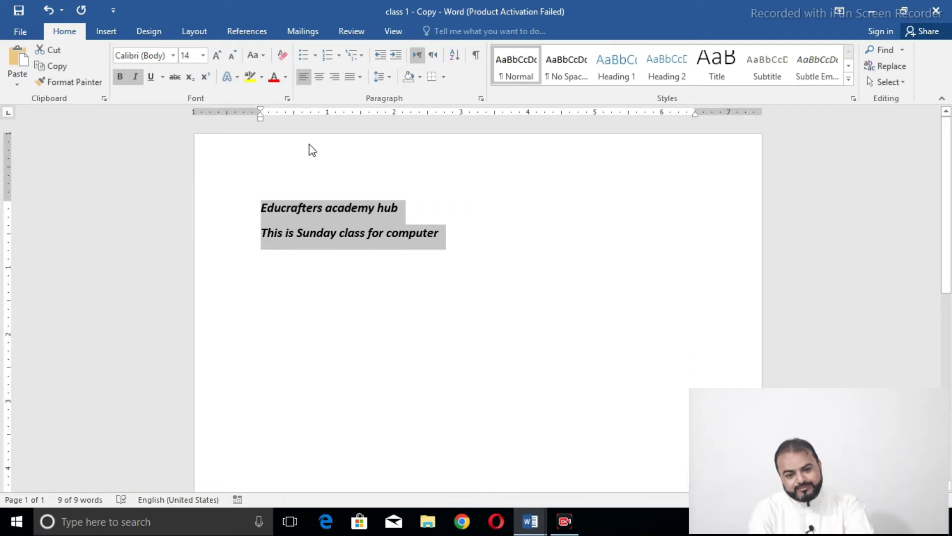
click(331, 77)
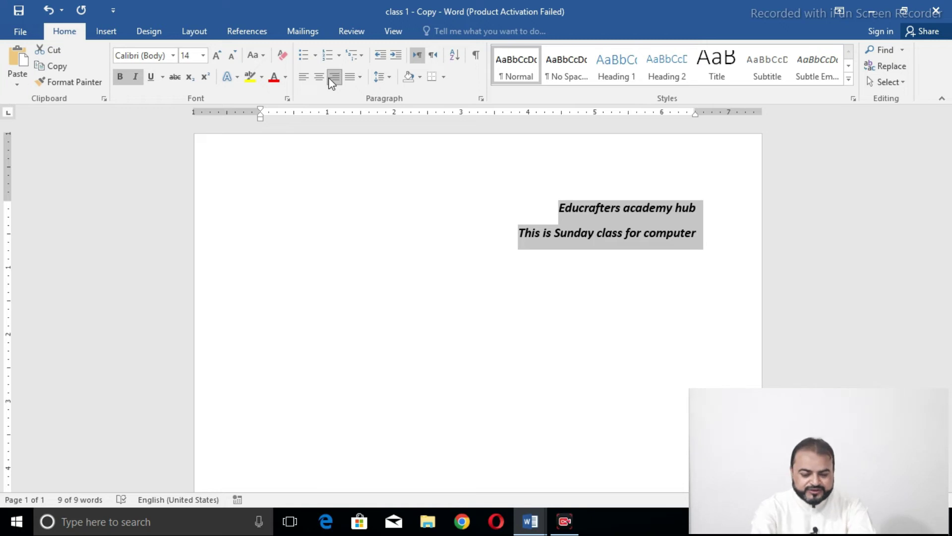
click(331, 79)
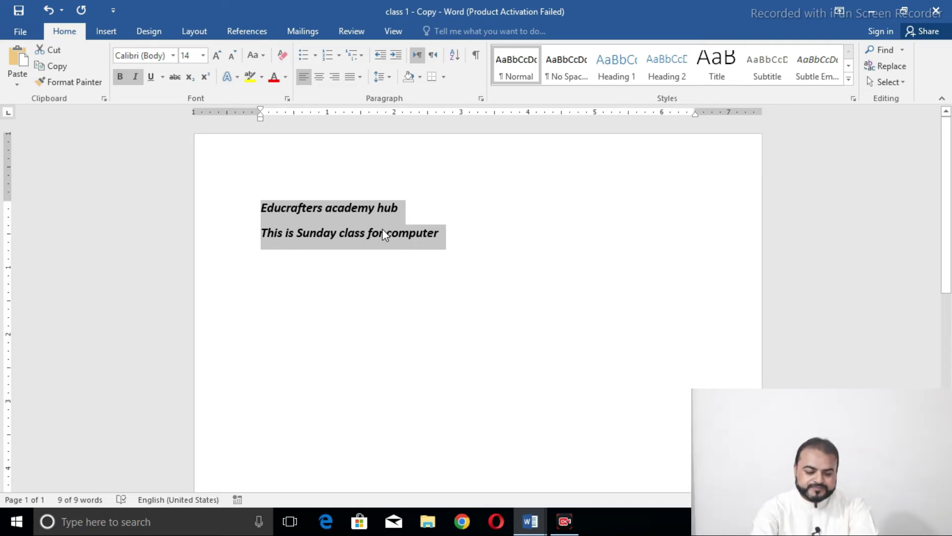
Increase the indent of both lines by three levels and decrease it back to the margin.
key(ctrl+m)
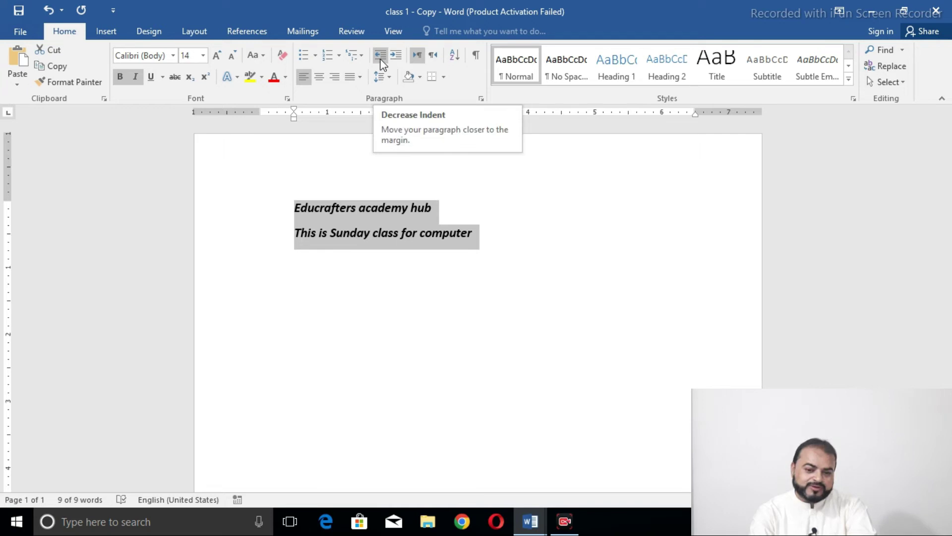
click(396, 55)
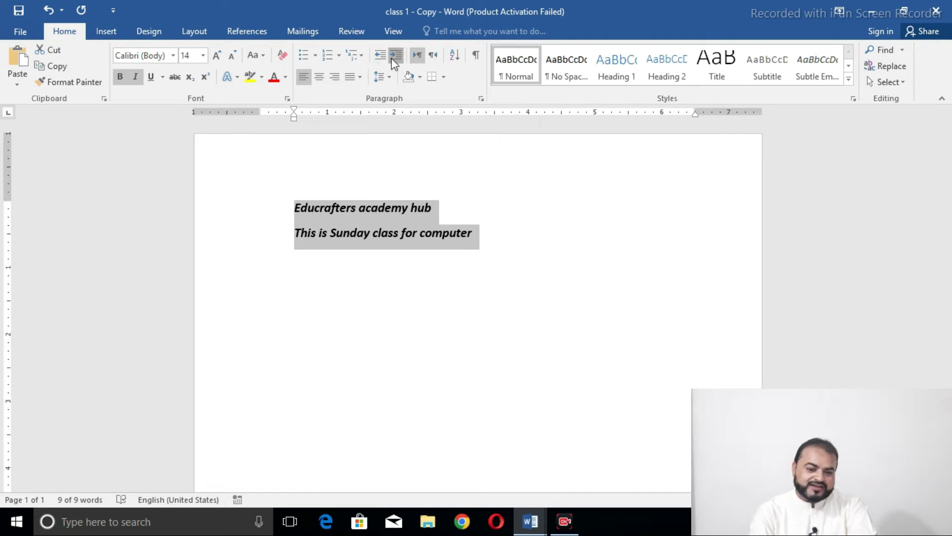
click(391, 59)
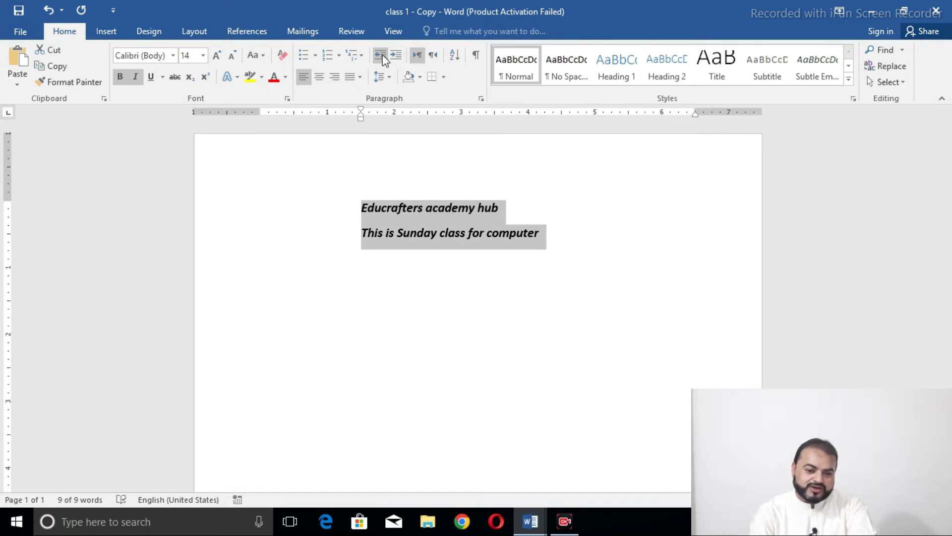
click(383, 57)
click(382, 56)
click(383, 56)
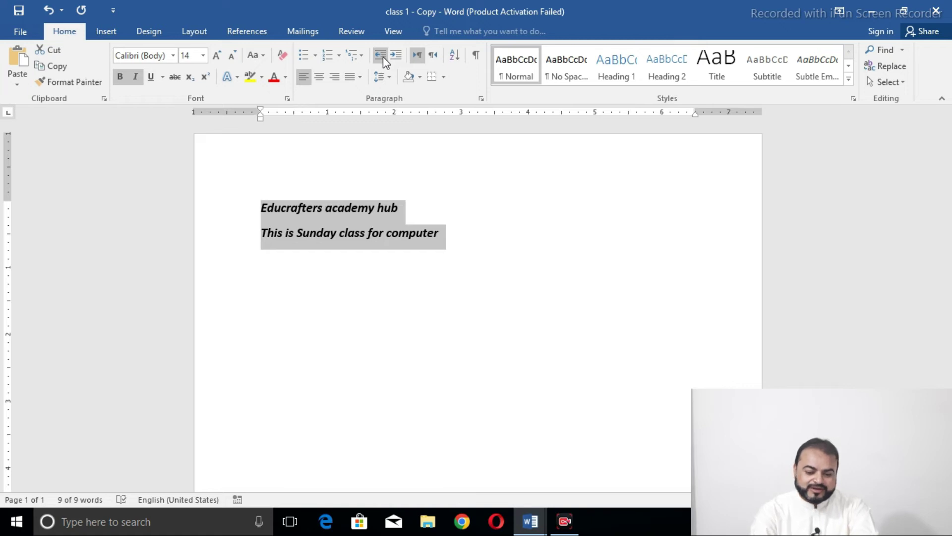
Increase the indent of both lines by four levels and reselect all the text.
key(ctrl+m)
key(ctrl+m)
key(ctrl+m)
key(ctrl+m)
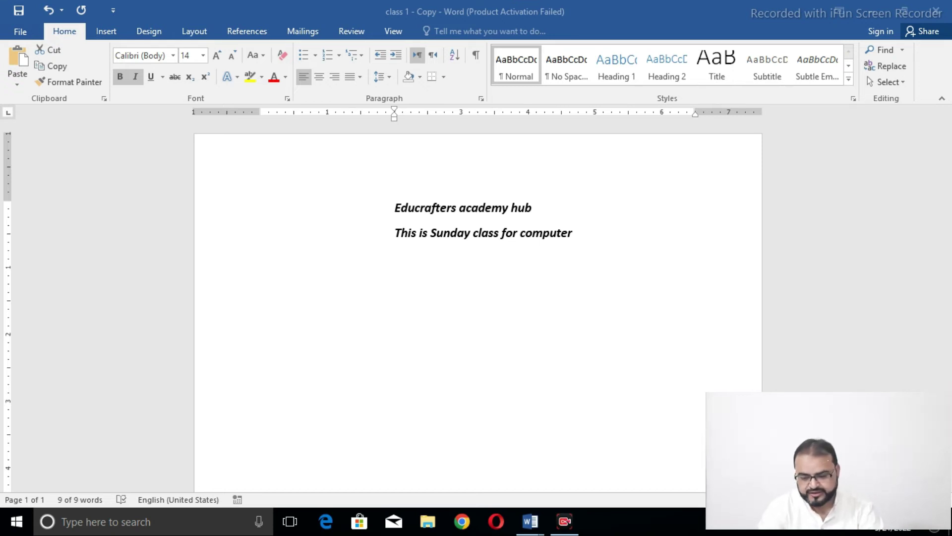
key(ctrl+a)
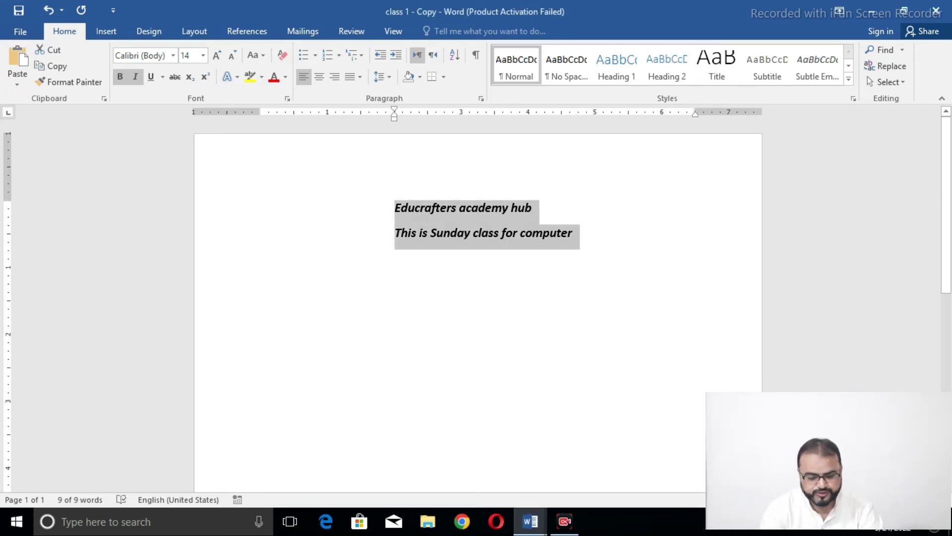
Create a new blank document, and view and dismiss the options for opening an existing file.
key(ctrl+n)
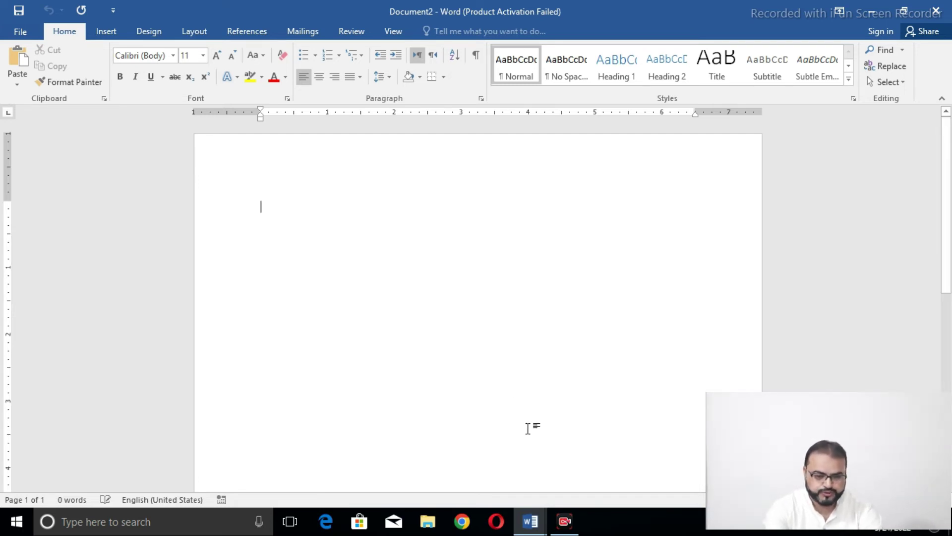
key(ctrl+o)
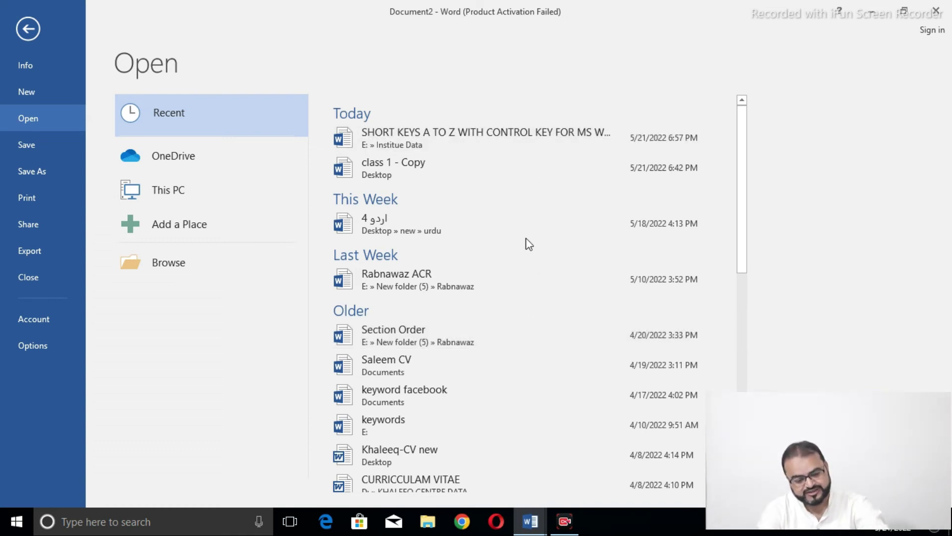
key(Escape)
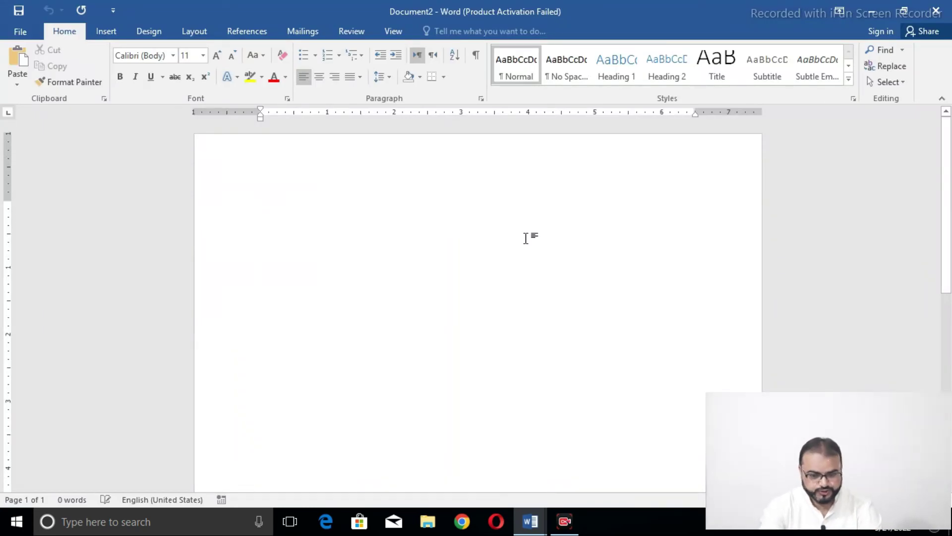
In the class 1 - Copy document, reset the paragraph formatting of both selected lines and align them right.
mouse_move(532, 520)
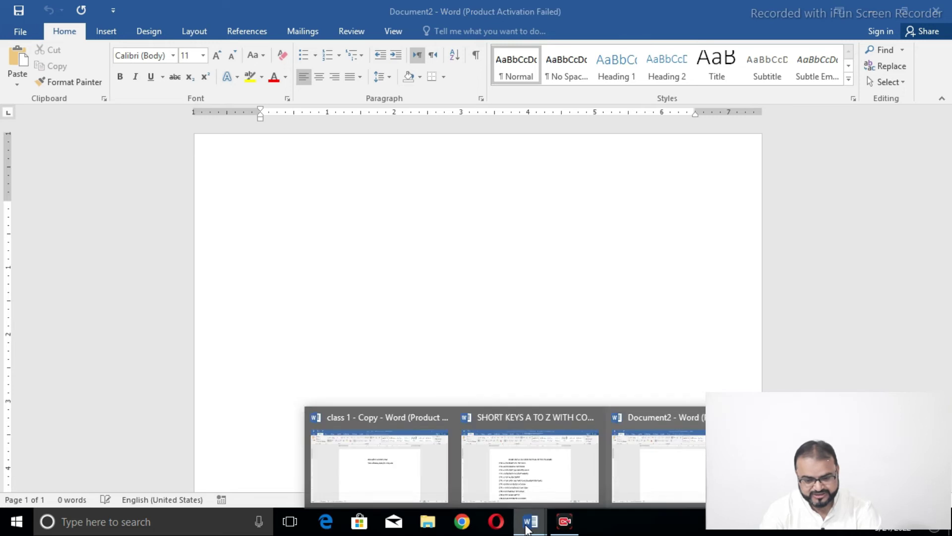
click(403, 460)
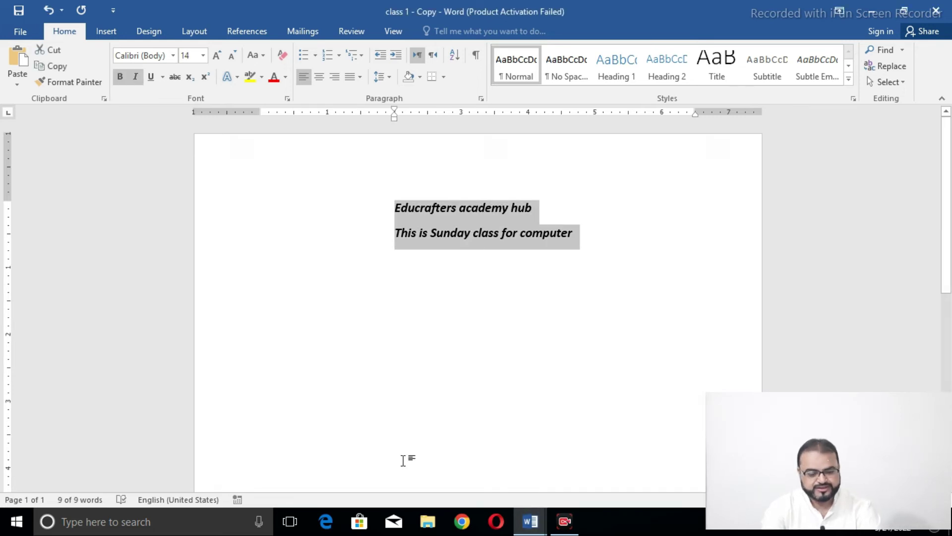
key(ctrl+q)
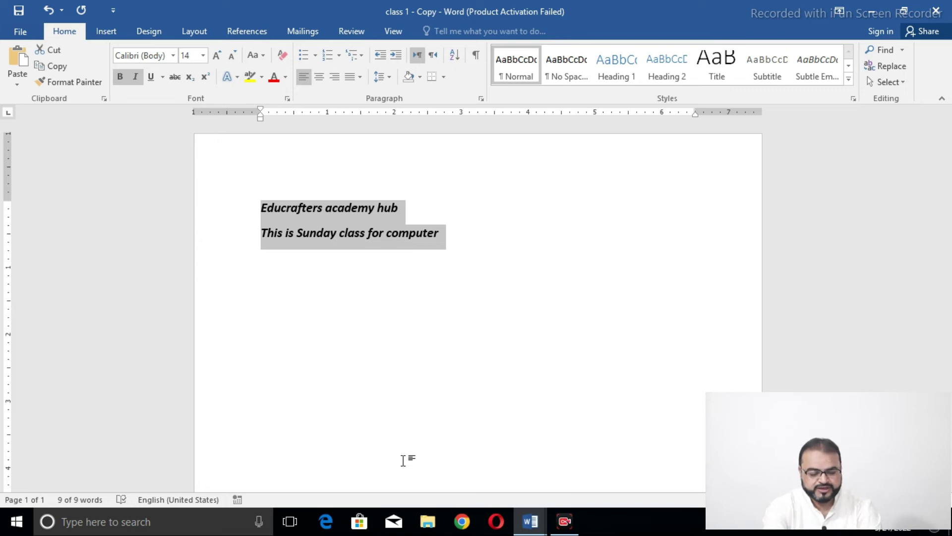
key(ctrl+r)
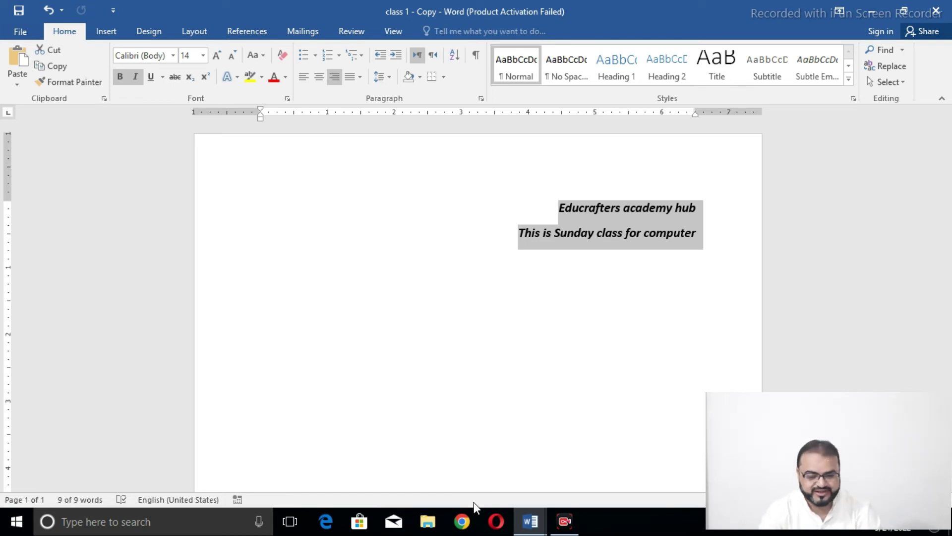
View and dismiss the Save As locations for the blank Document2, and return to the class 1 - Copy document.
mouse_move(538, 523)
click(640, 471)
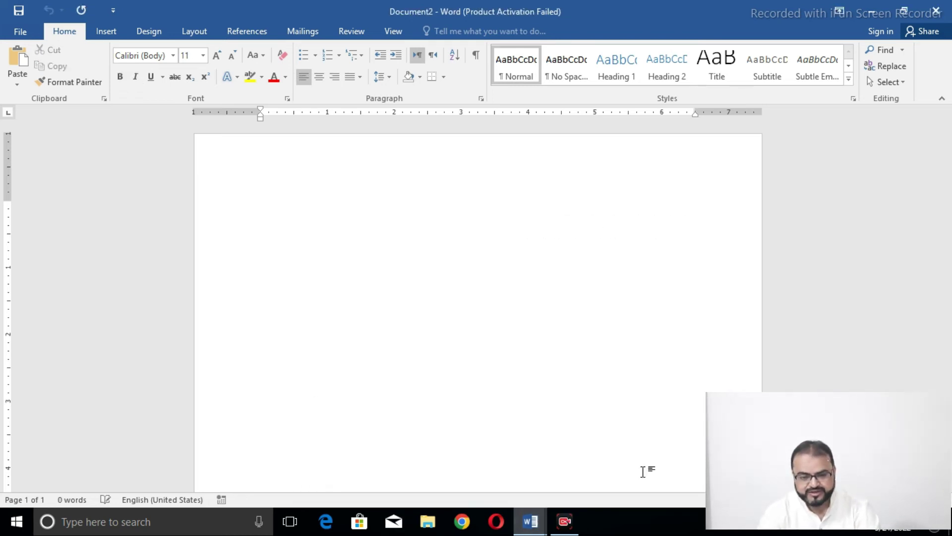
key(ctrl+s)
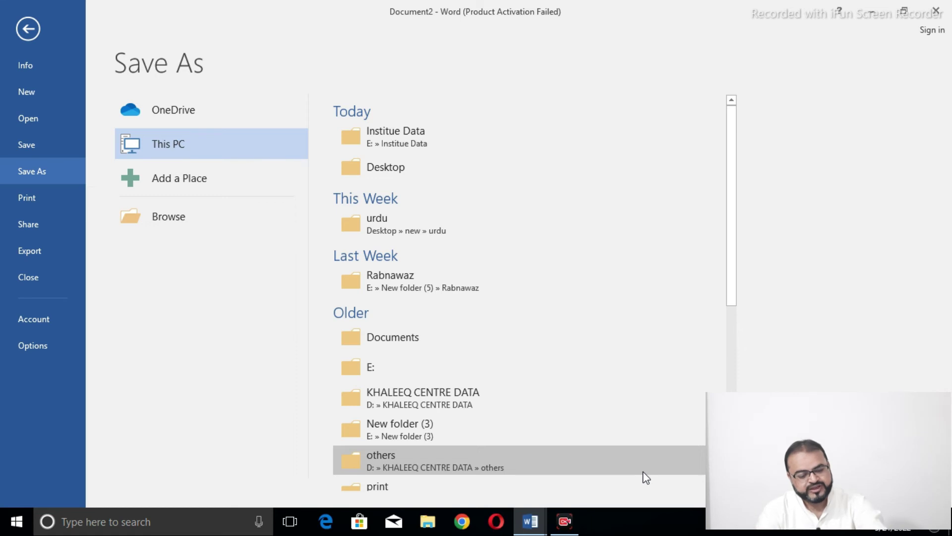
key(Escape)
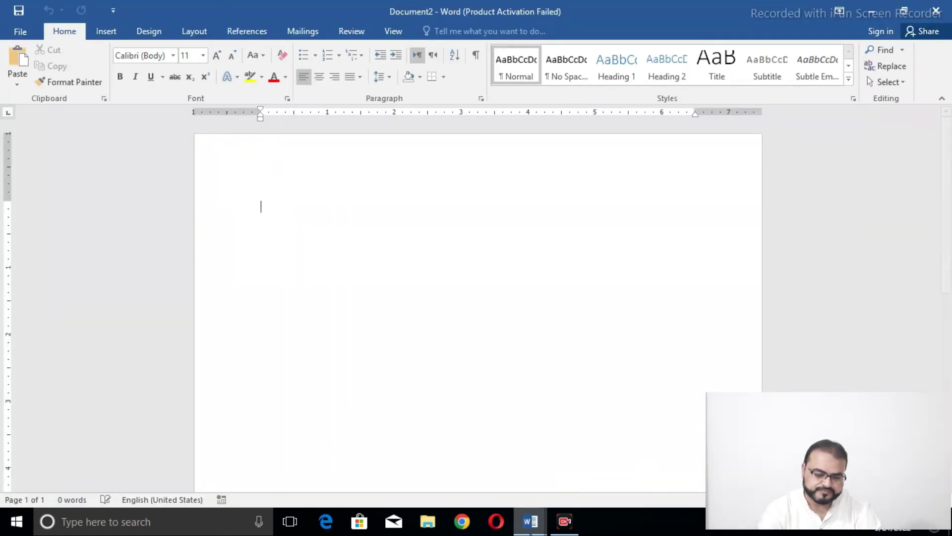
mouse_move(531, 526)
click(439, 469)
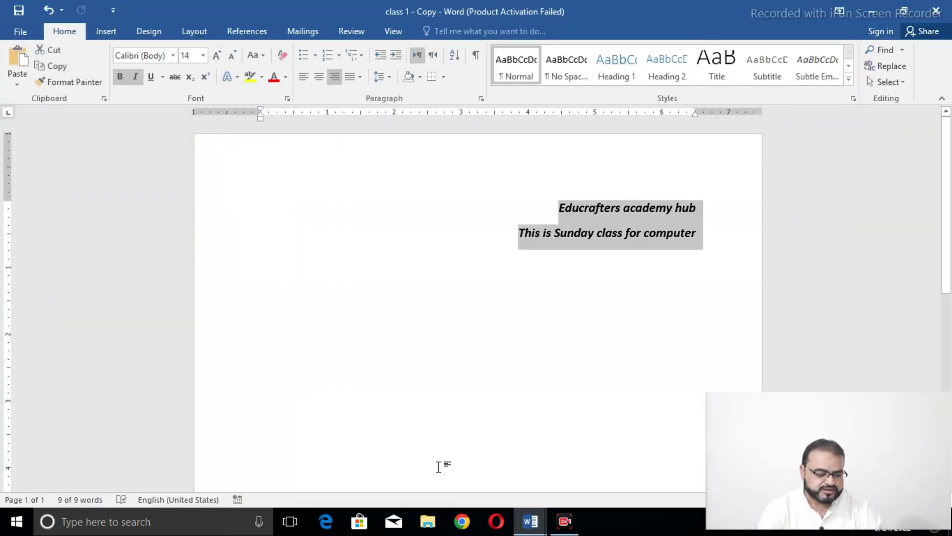
Try a one-level hanging indent on both right-aligned lines and undo it.
key(ctrl+z)
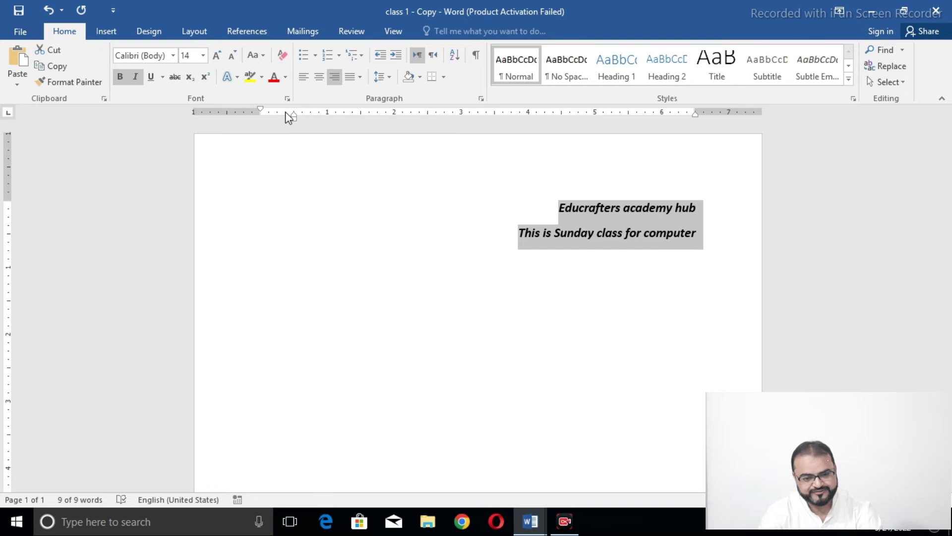
mouse_move(293, 118)
mouse_down()
mouse_move(229, 135)
mouse_move(292, 126)
mouse_up()
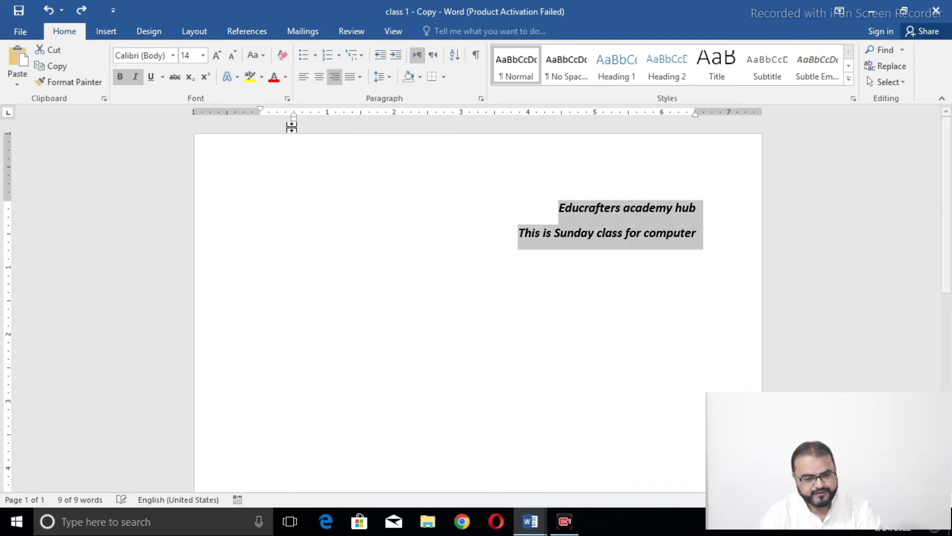
key(ctrl+z)
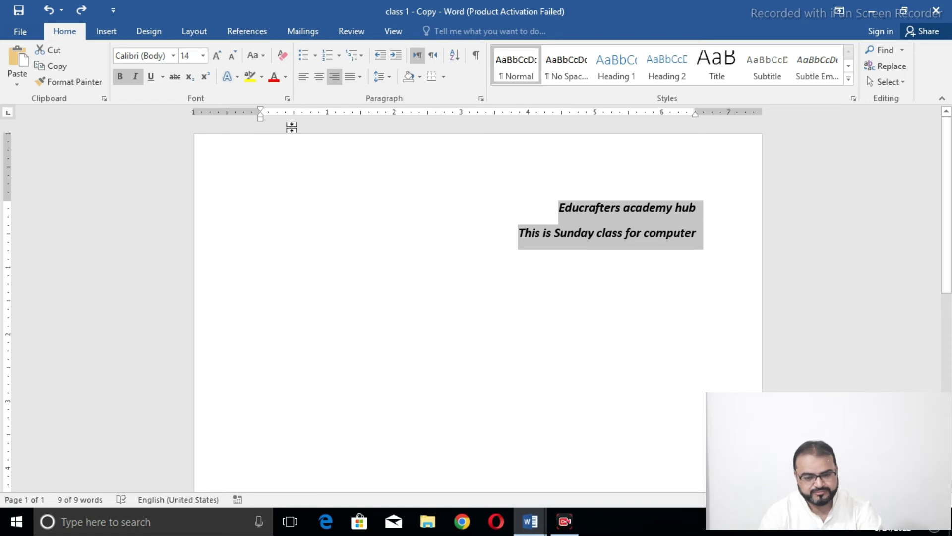
Align both lines left and apply a hanging indent of three levels.
key(ctrl+l)
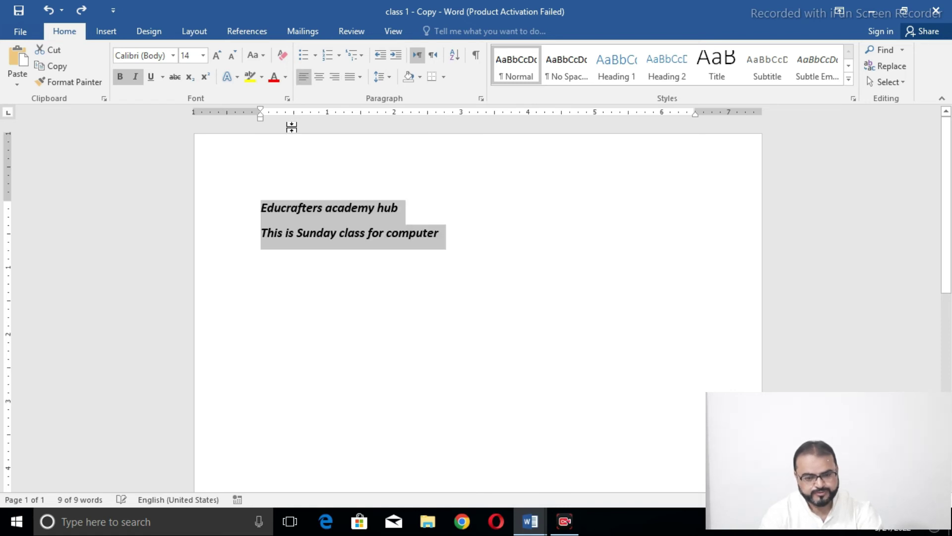
key(ctrl+t)
key(ctrl+t)
key(ctrl+t)
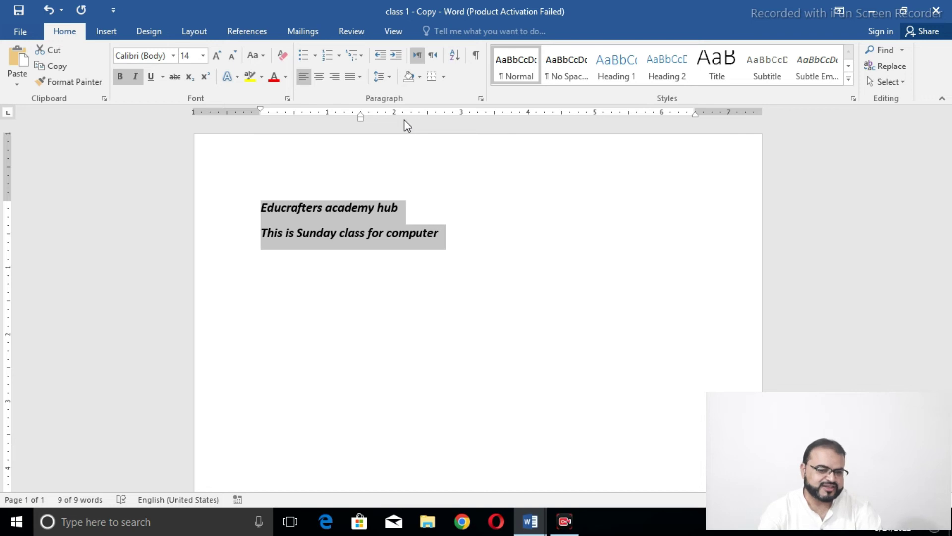
Try adding filler text and blank lines below the second line, and undo the additions.
click(366, 261)
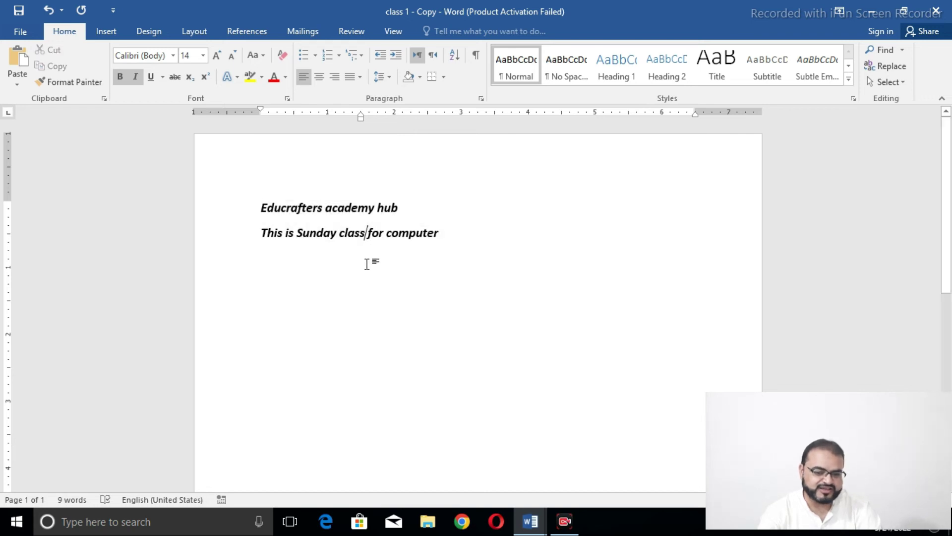
click(445, 234)
key(Return)
text(ASFASDF)
key(BackSpace)
key(BackSpace)
key(BackSpace)
key(BackSpace)
key(BackSpace)
key(BackSpace)
key(BackSpace)
key(Return)
key(Return)
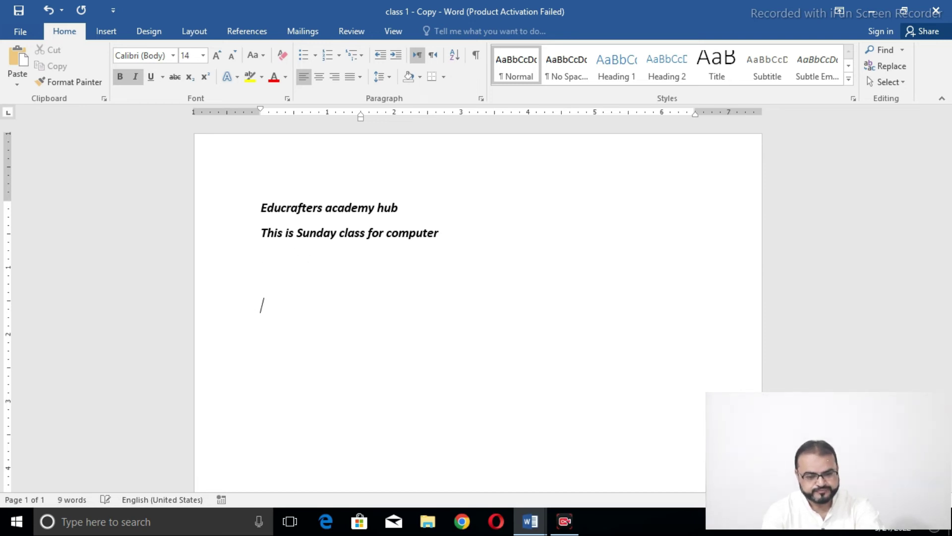
key(ctrl+z)
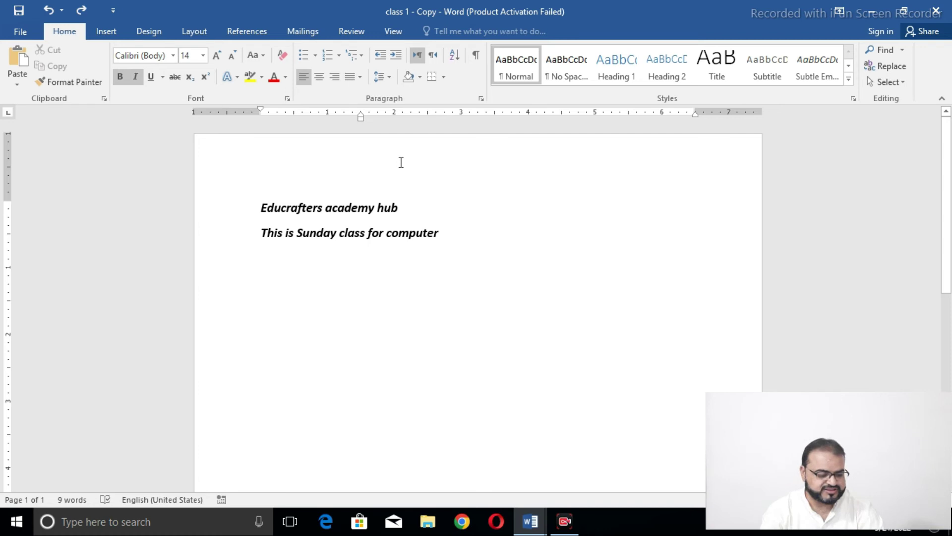
Select all the text and underline both lines.
key(ctrl+u)
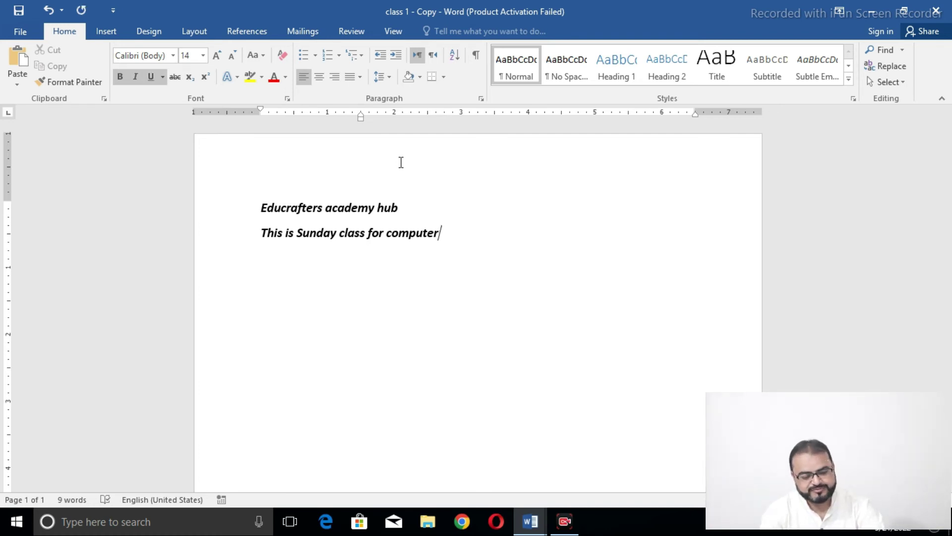
key(ctrl+a)
key(ctrl+c)
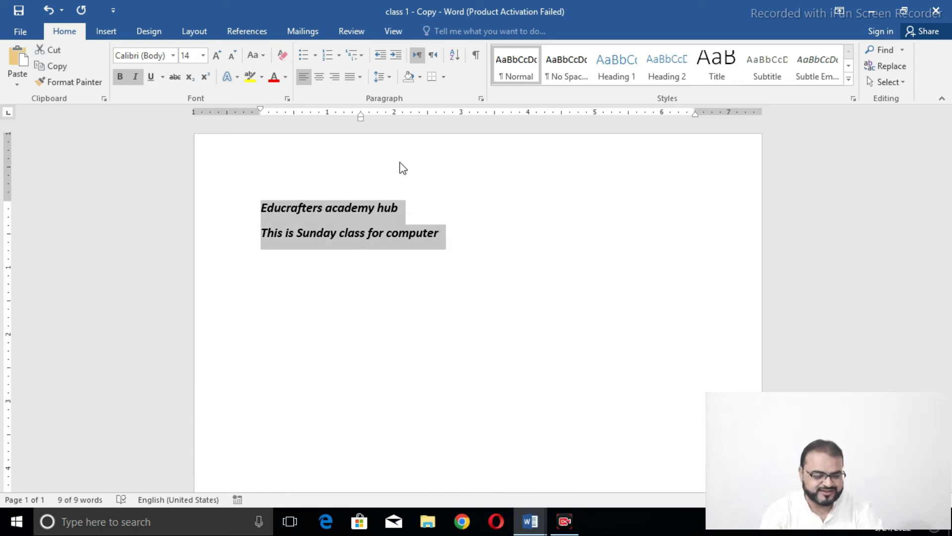
key(ctrl+u)
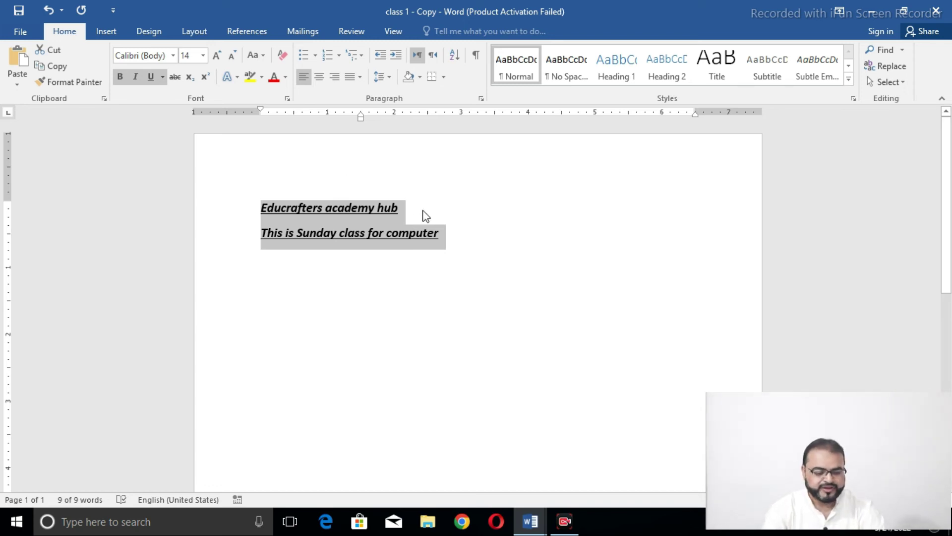
Replace the selected text by pasting the copied two lines three times, and start closing the document but cancel.
key(ctrl+v)
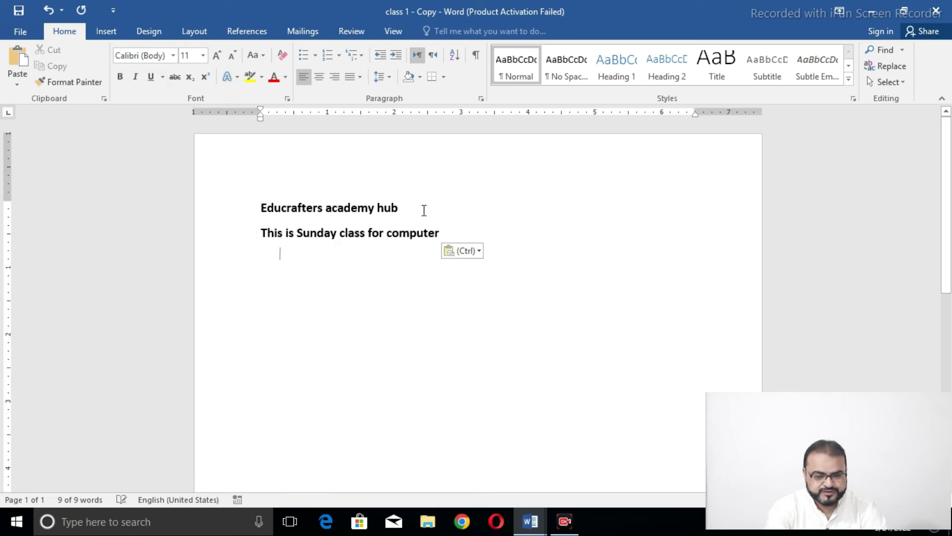
key(ctrl+v)
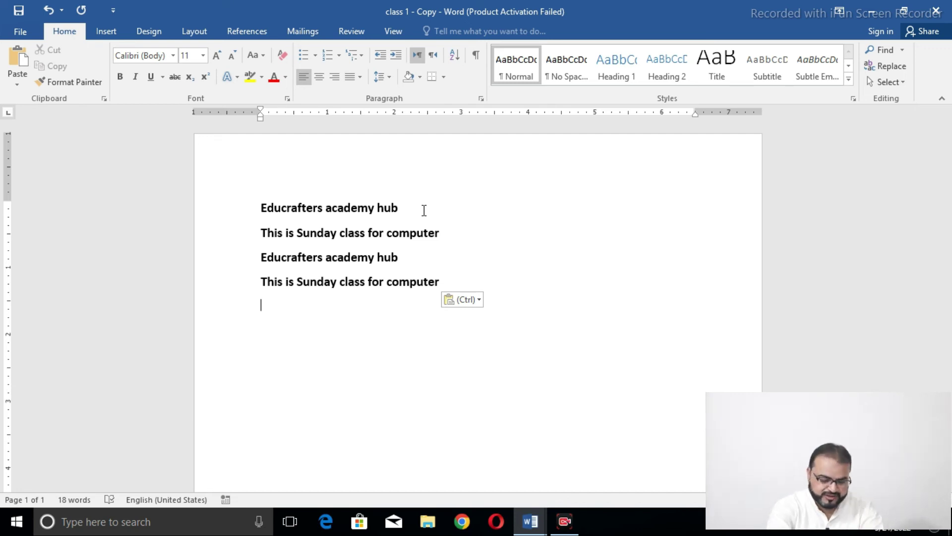
key(ctrl+v)
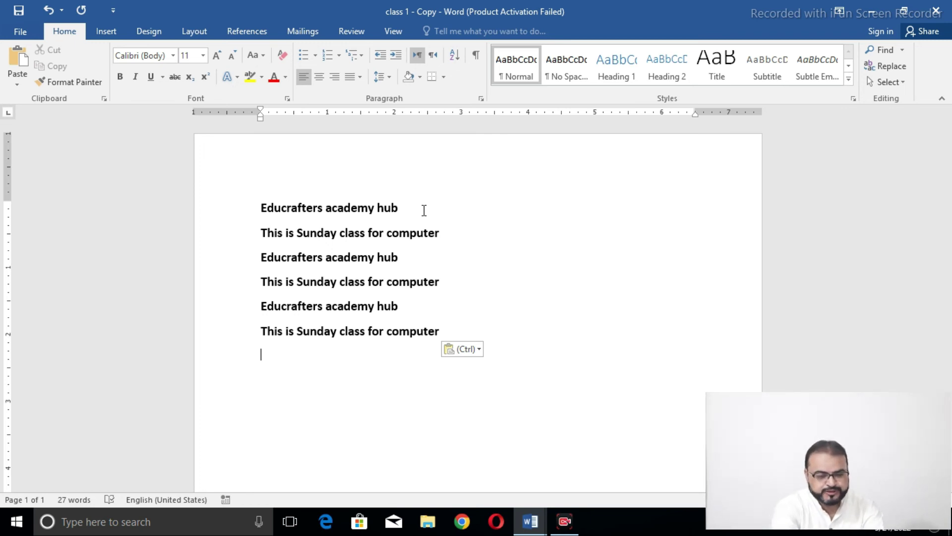
key(ctrl+w)
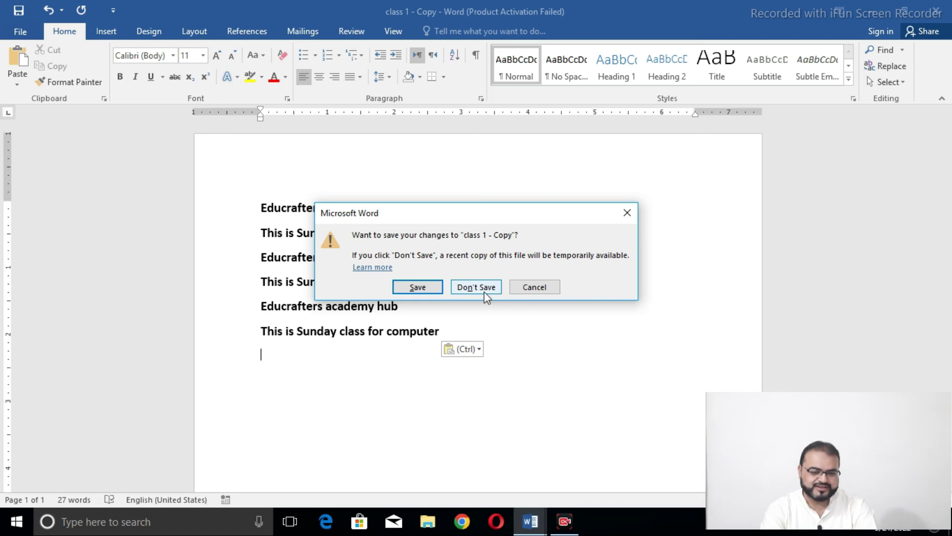
click(527, 286)
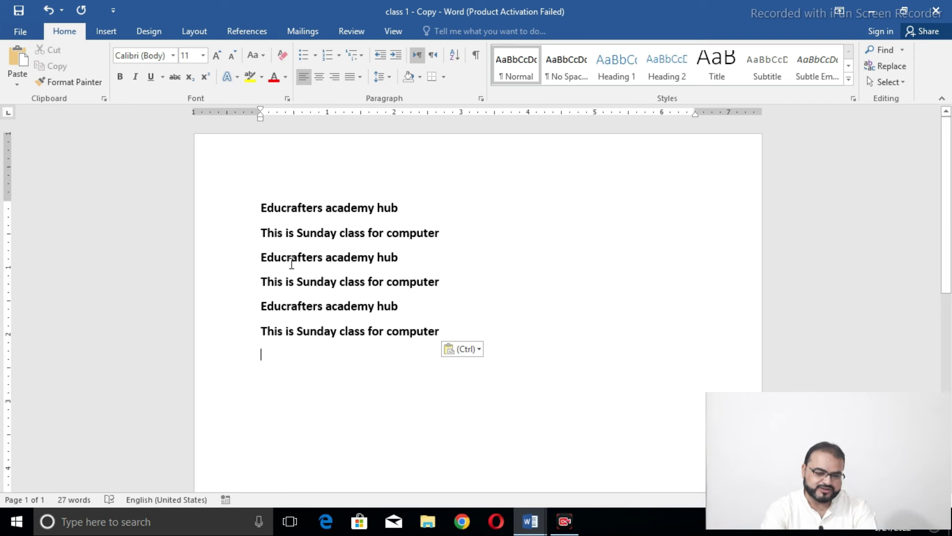
Cut the first two lines of the document.
click(243, 209)
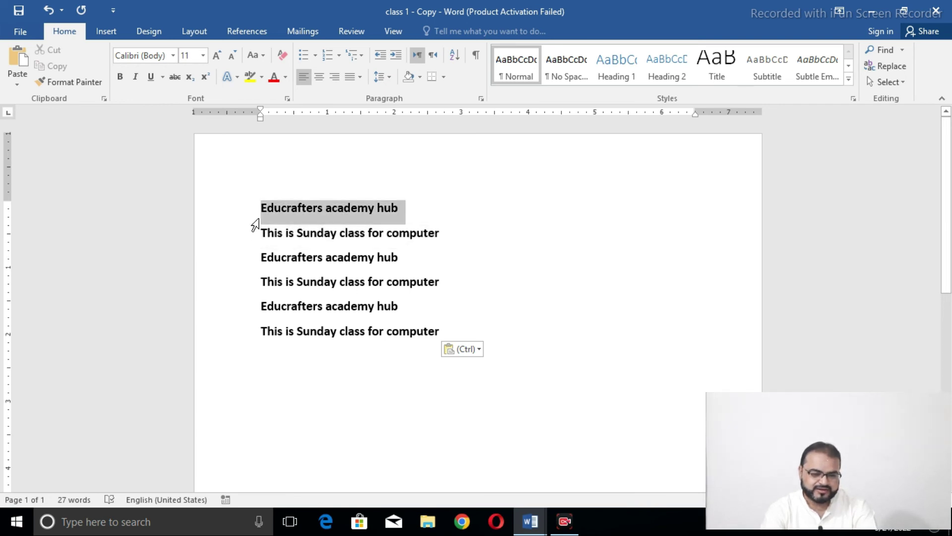
click(259, 221)
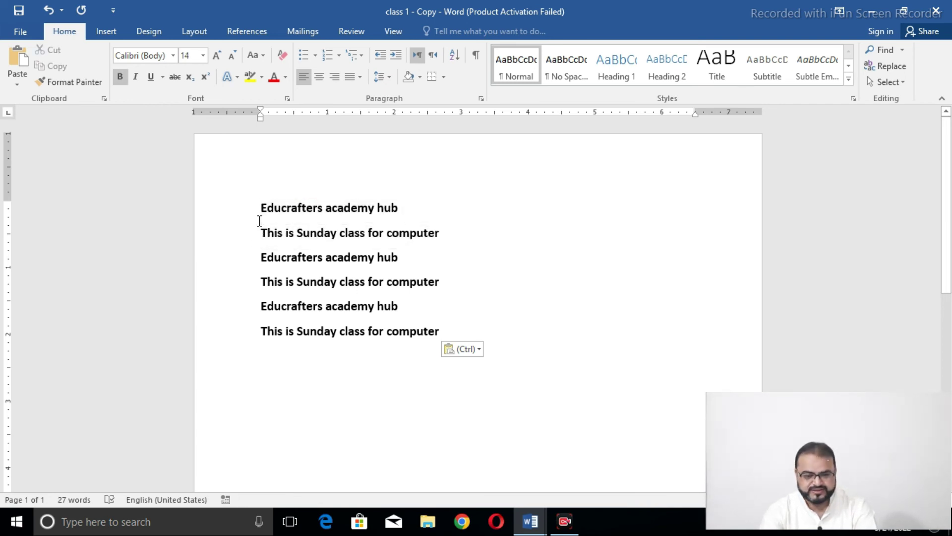
key(shift+Down)
key(shift+Down)
key(ctrl+c)
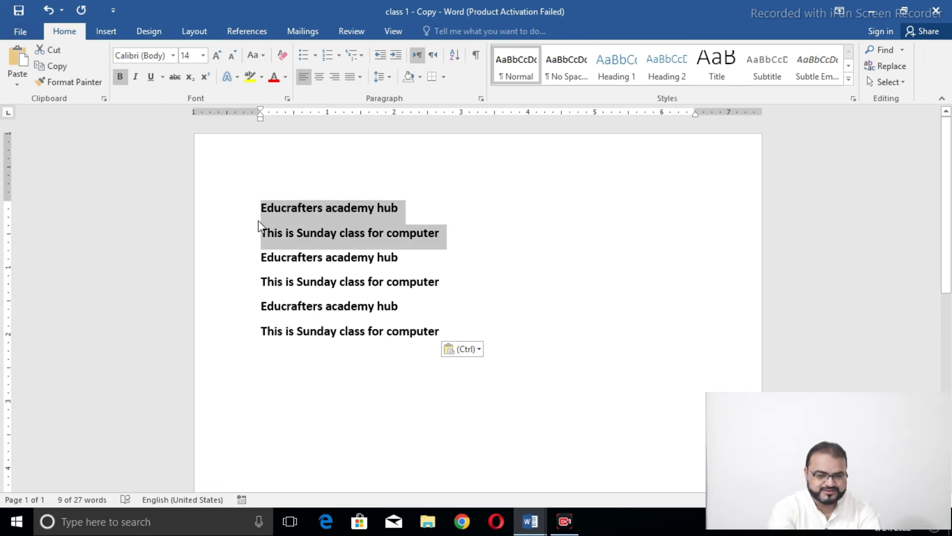
key(Delete)
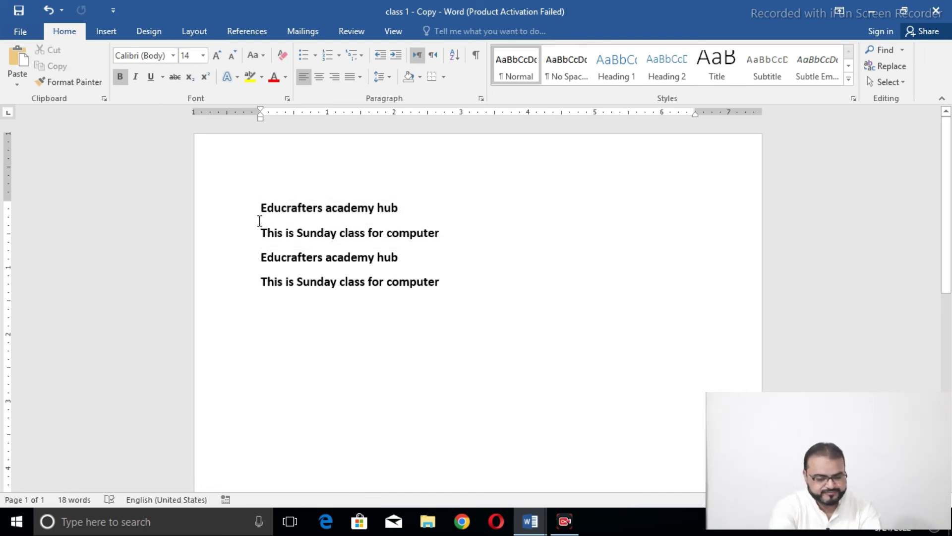
Paste the cut two lines five times at the end of the document.
key(Down)
key(Down)
key(Down)
key(Down)
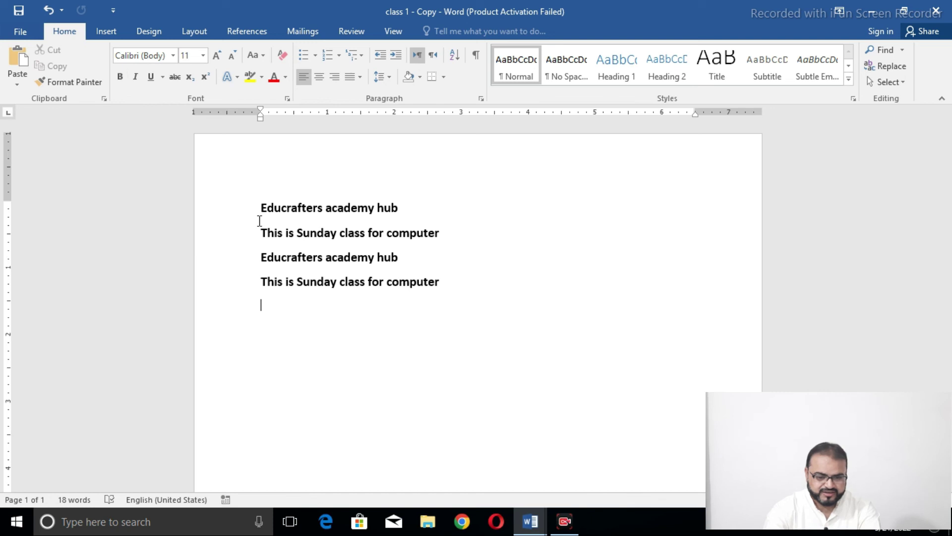
key(ctrl+v)
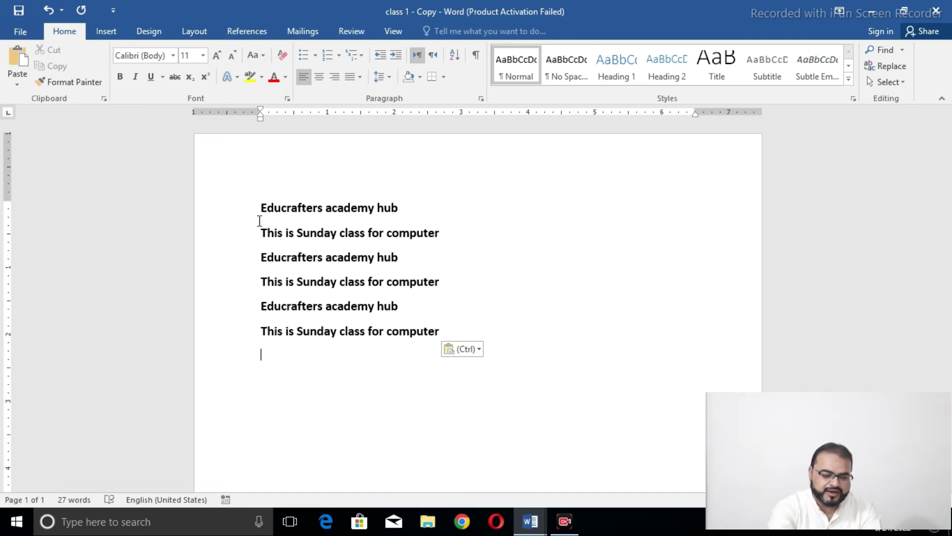
key(ctrl+v)
key(ctrl+v)
key(ctrl+v)
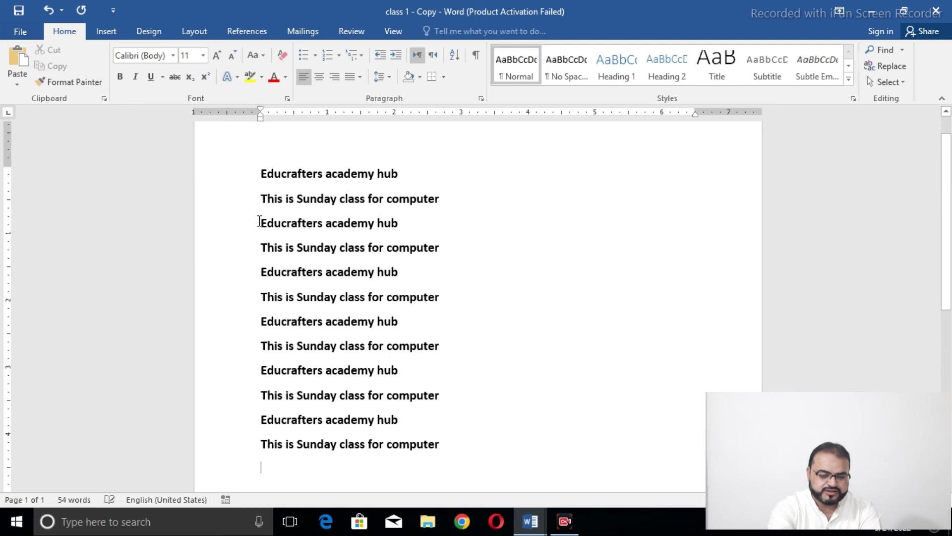
key(ctrl+v)
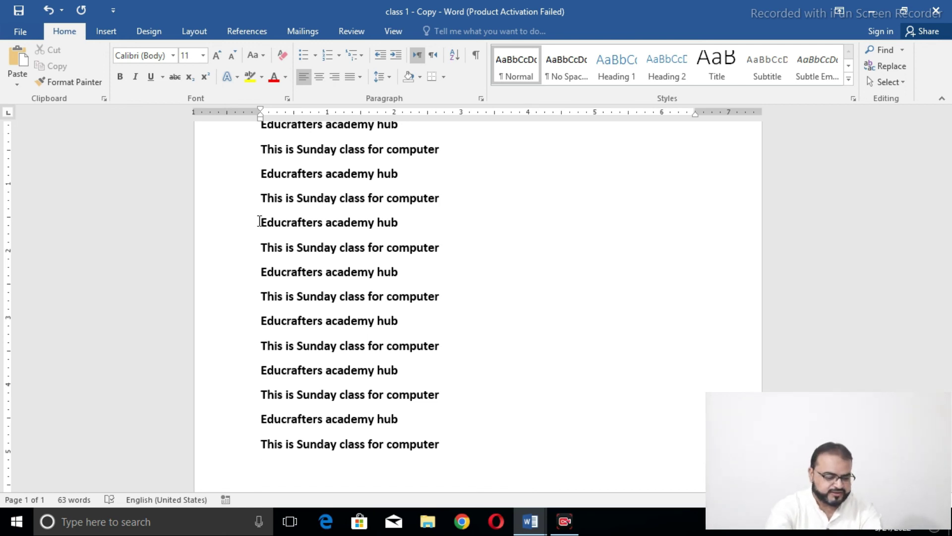
Undo the repeated pastes at the end of the document and the cut of the first two lines.
key(ctrl+z)
key(ctrl+z)
key(ctrl+z)
key(ctrl+z)
key(ctrl+z)
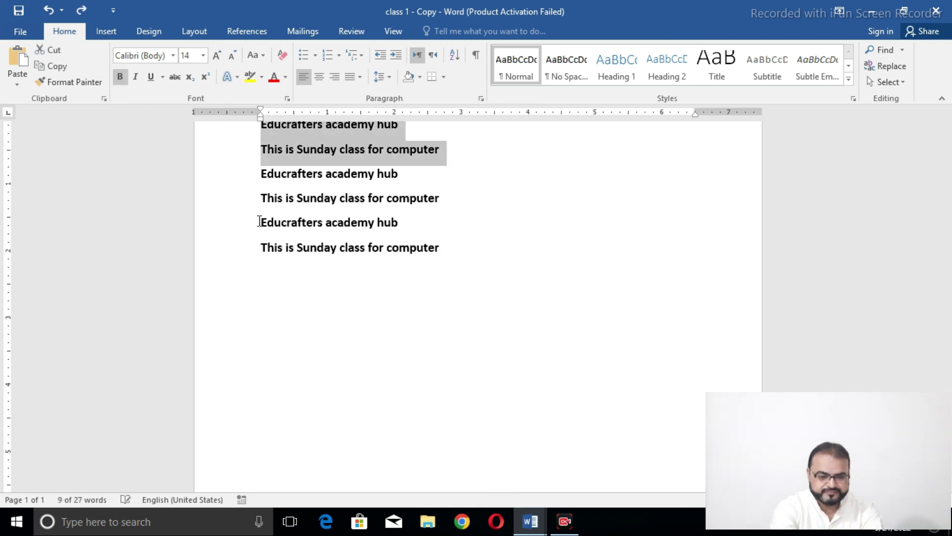
Keep undoing earlier edits back to just the two bold italic lines with a hanging indent.
key(ctrl+z)
key(ctrl+z)
key(ctrl+z)
key(ctrl+z)
key(ctrl+z)
key(ctrl+z)
key(ctrl+z)
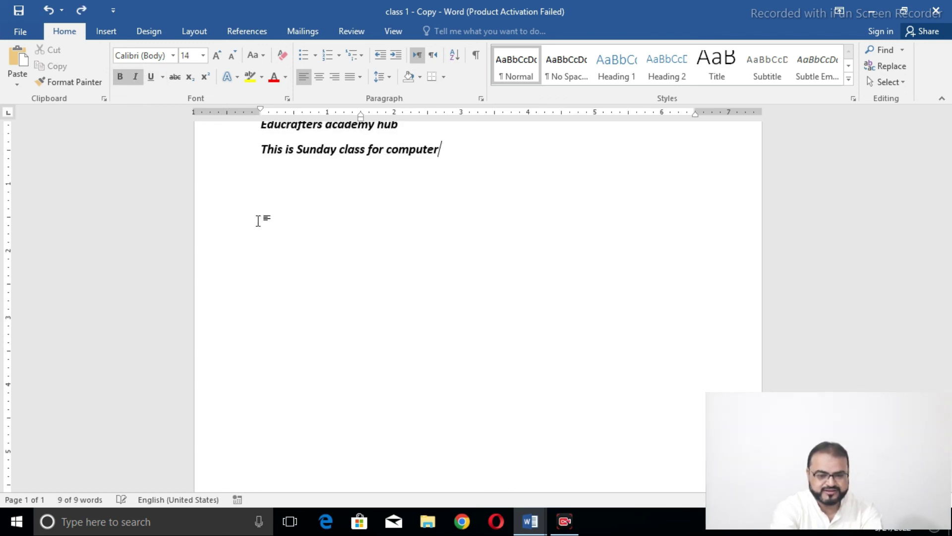
Undo the hanging indent and the left indents applied to both lines.
key(ctrl+z)
key(ctrl+z)
key(ctrl+z)
key(ctrl+z)
key(ctrl+z)
key(ctrl+z)
key(ctrl+z)
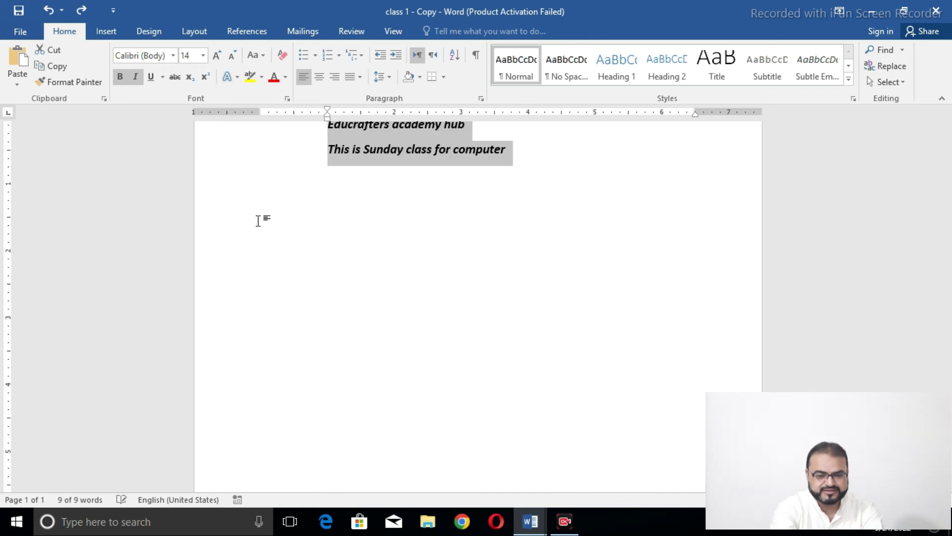
key(ctrl+z)
key(ctrl+z)
key(ctrl+z)
key(ctrl+z)
key(ctrl+z)
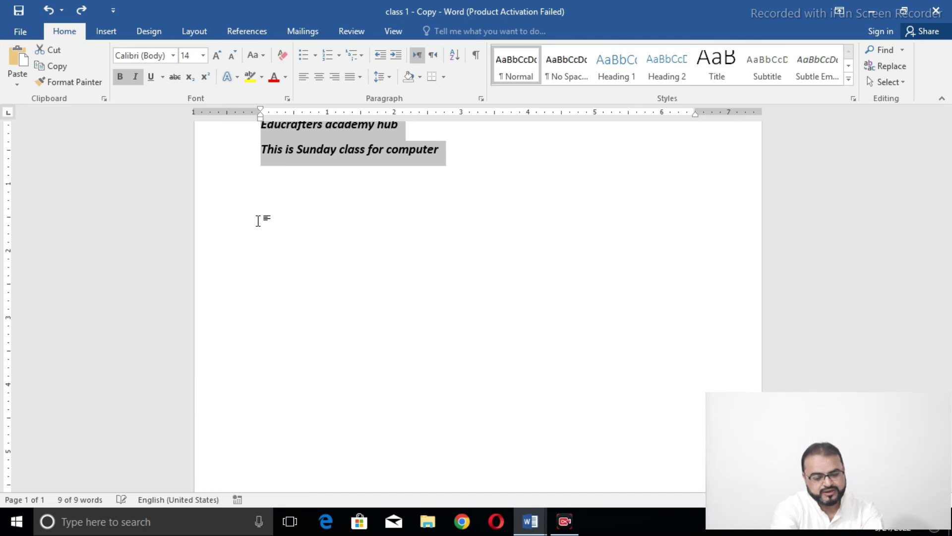
Undo the bold and italic formatting of both lines.
key(ctrl+z)
key(ctrl+z)
key(ctrl+z)
key(ctrl+z)
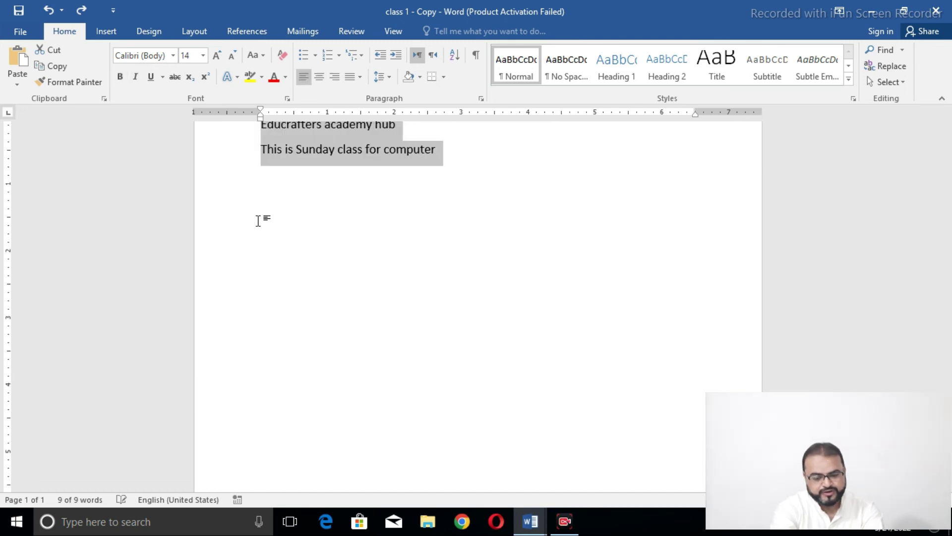
Redo the bold and italic formatting on both lines.
key(ctrl+y)
key(ctrl+y)
key(ctrl+y)
key(ctrl+y)
key(ctrl+y)
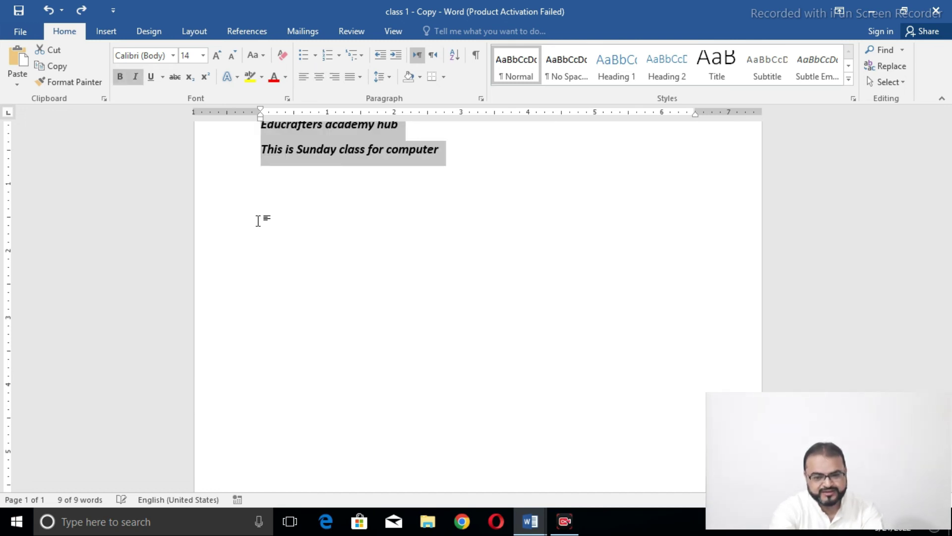
key(ctrl+z)
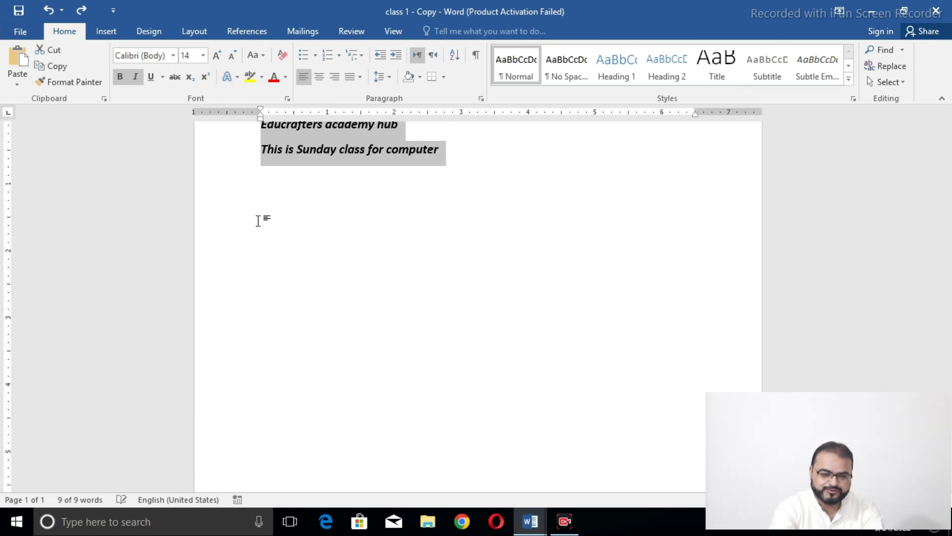
Increase the left indent of both selected lines by two levels.
key(ctrl+m)
key(ctrl+m)
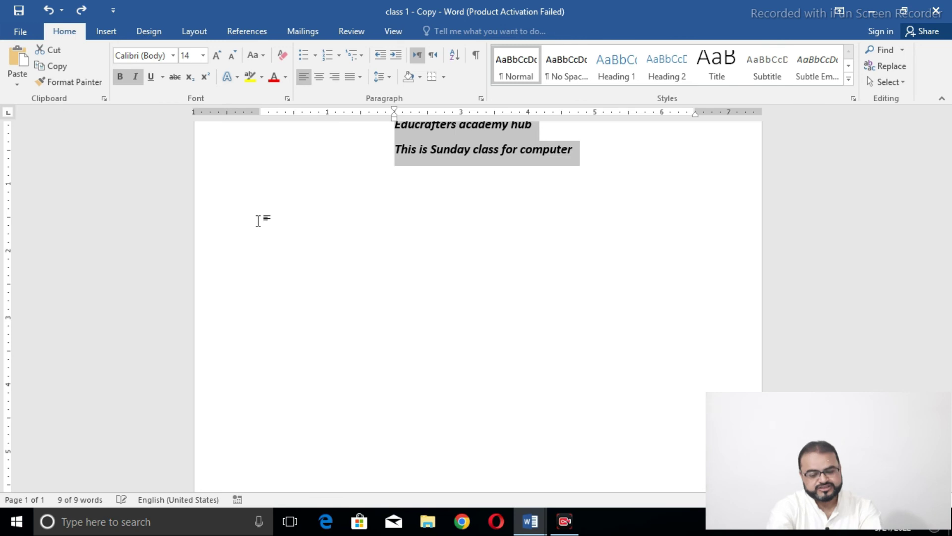
Remove the two levels of left indent from both lines and apply a one-level hanging indent.
key(ctrl+shift+m)
key(ctrl+shift+m)
key(ctrl+t)
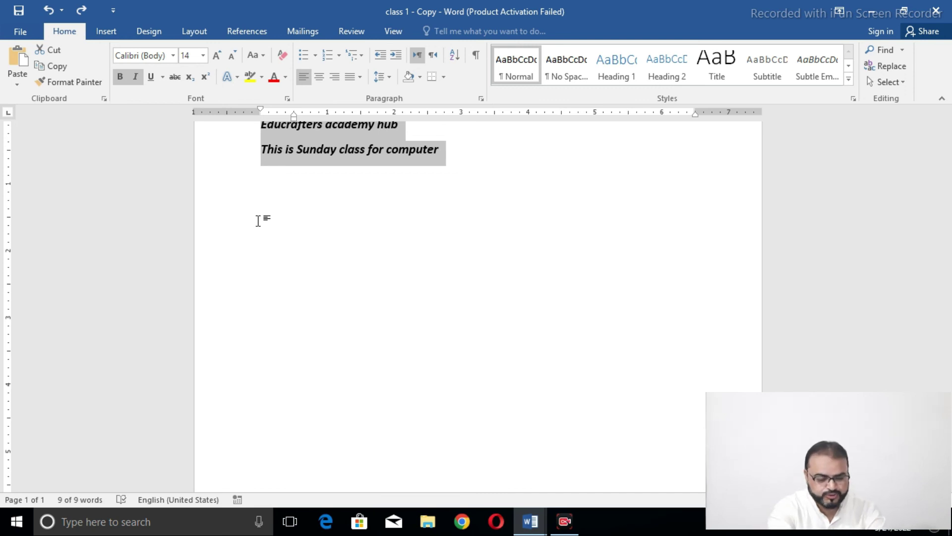
Close the document "class 1 - Copy" without saving the changes.
key(alt+F4)
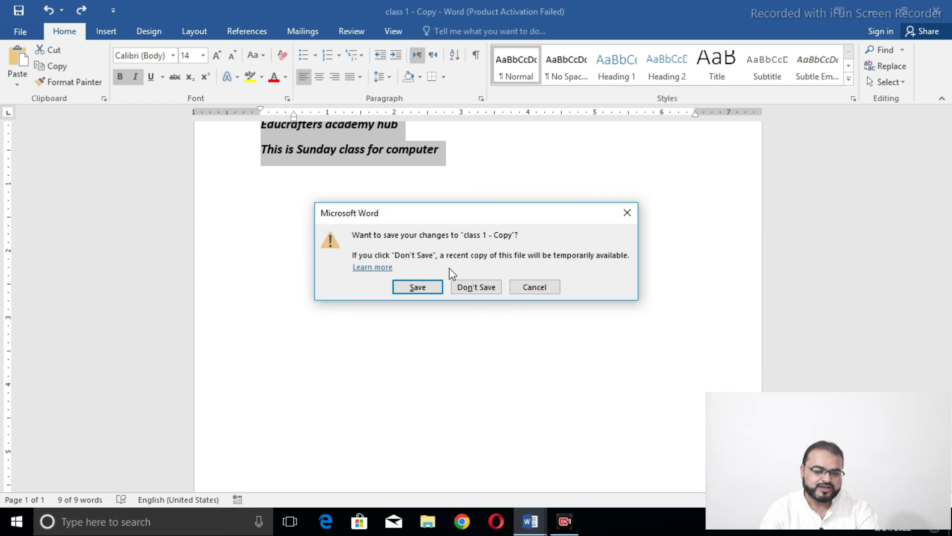
click(459, 290)
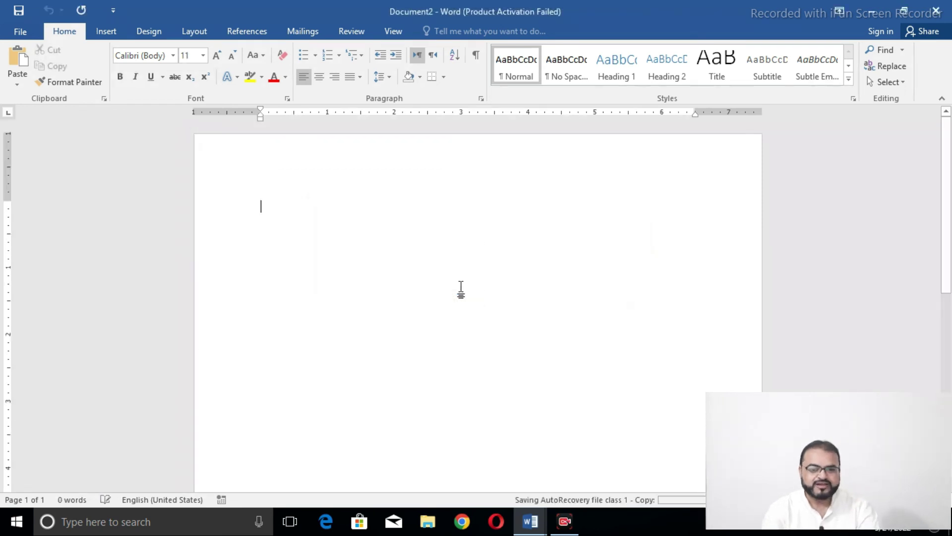